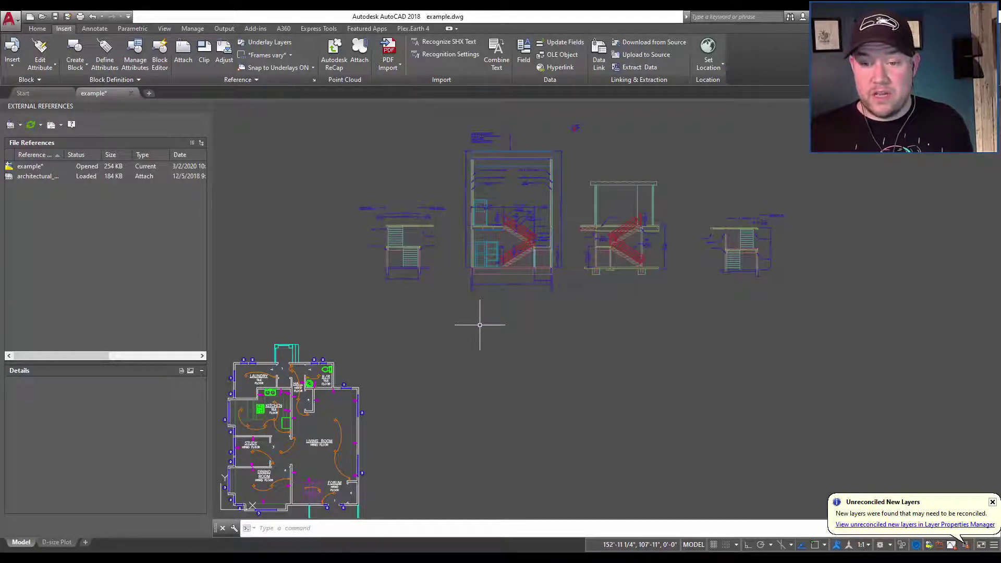
# Examine the attached architectural reference and its clipping options by selecting it in the drawing
pyautogui.moveTo(470, 297); pyautogui.dragTo(474, 306, button='middle')
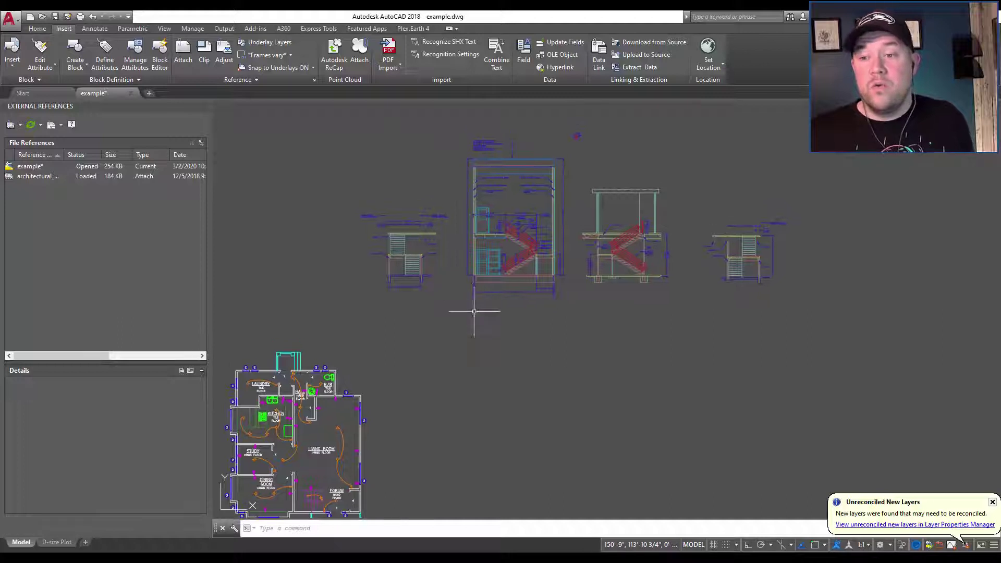
pyautogui.click(502, 266)
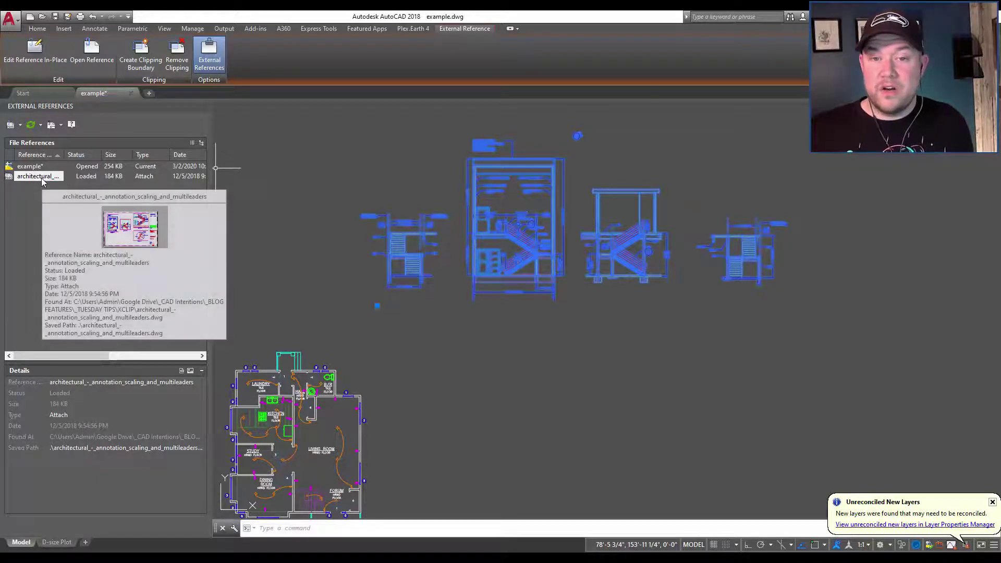
pyautogui.scroll(3, 524, 236)
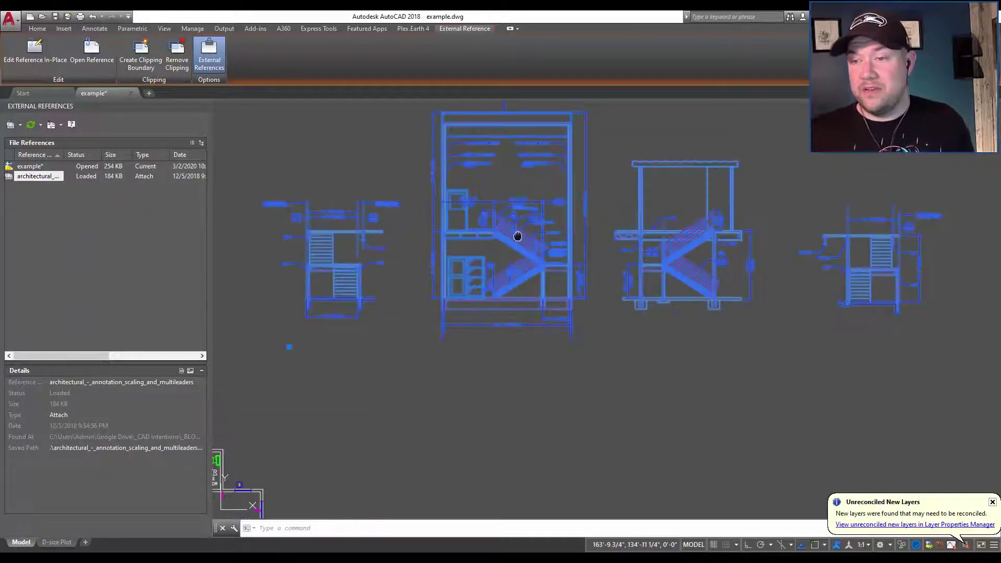
pyautogui.press('Escape')
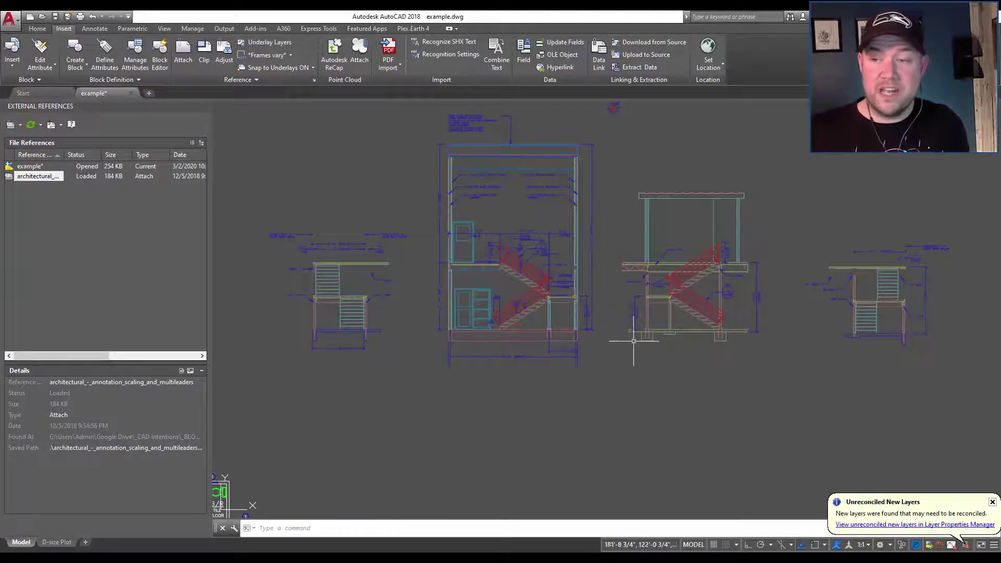
pyautogui.moveTo(594, 337); pyautogui.dragTo(516, 281, button='middle')
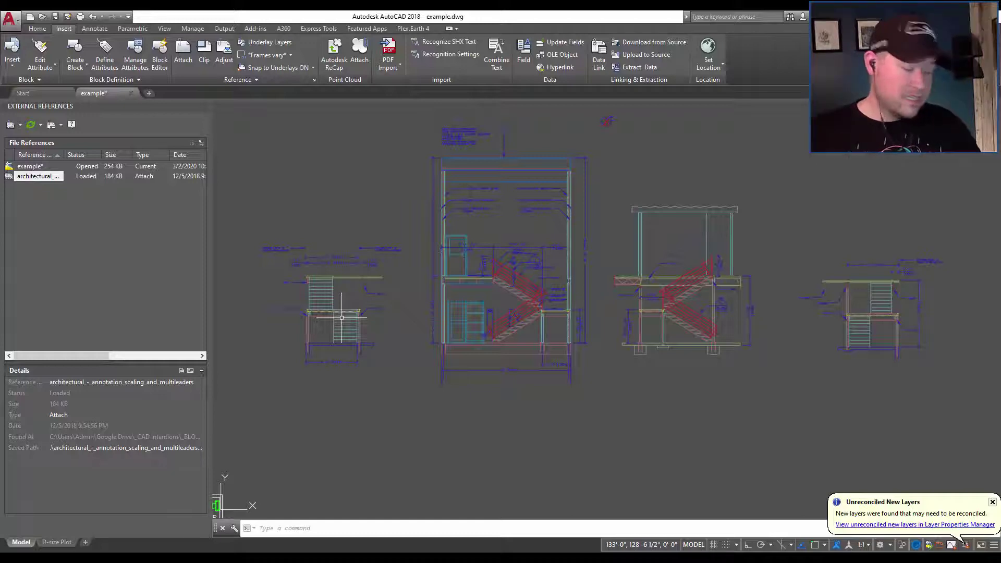
pyautogui.click(440, 237)
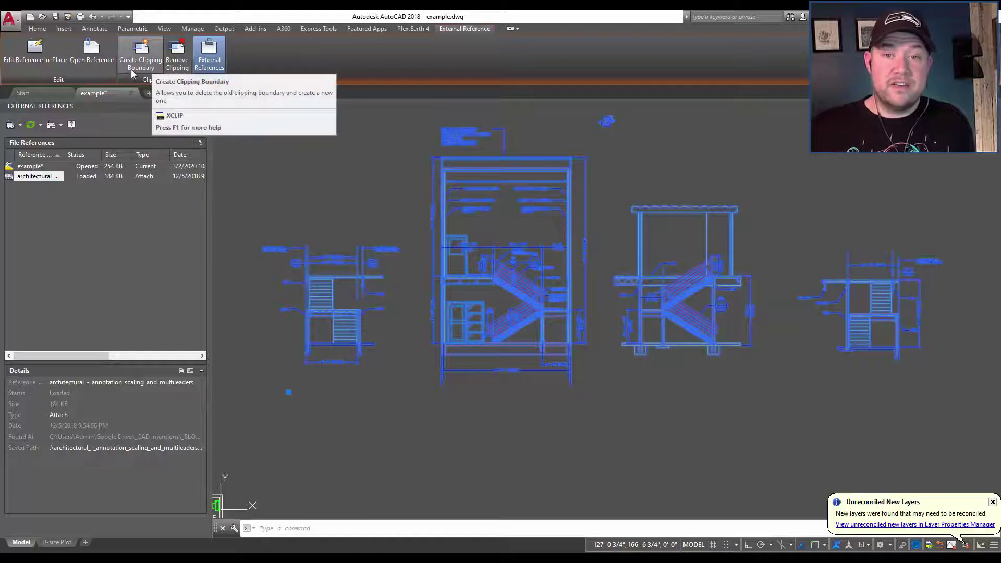
pyautogui.press('Escape')
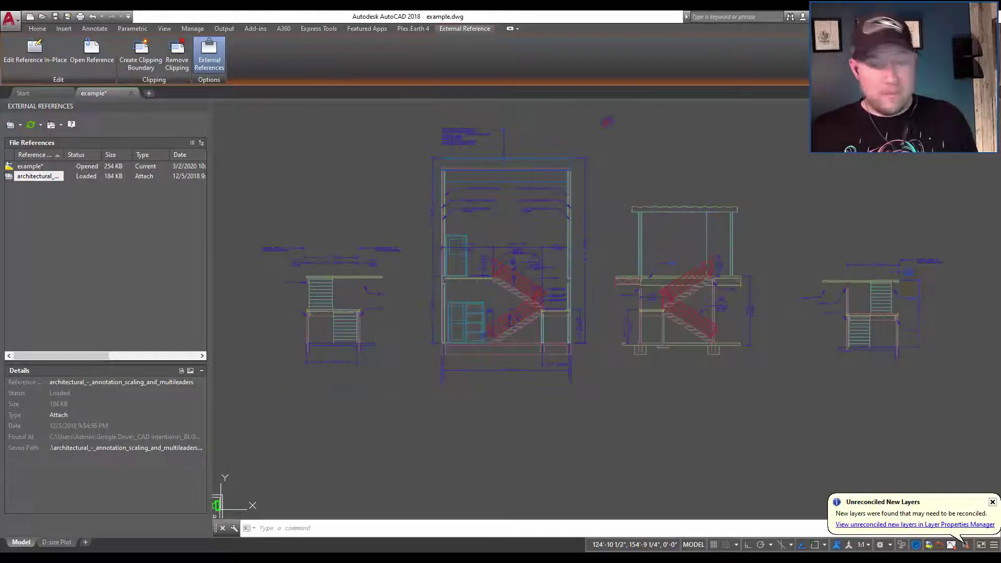
pyautogui.write('x')
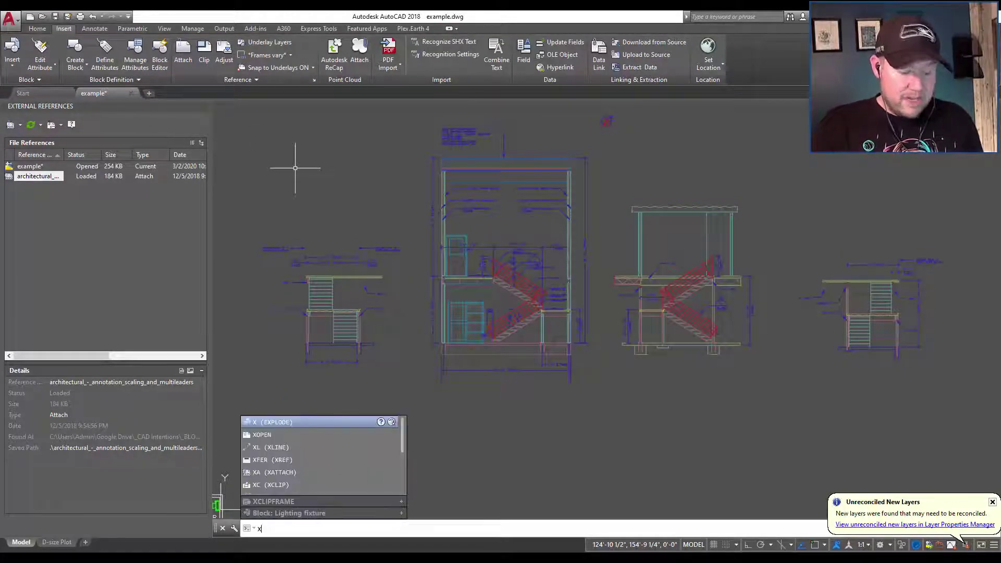
pyautogui.write('clip')
pyautogui.press('Return')
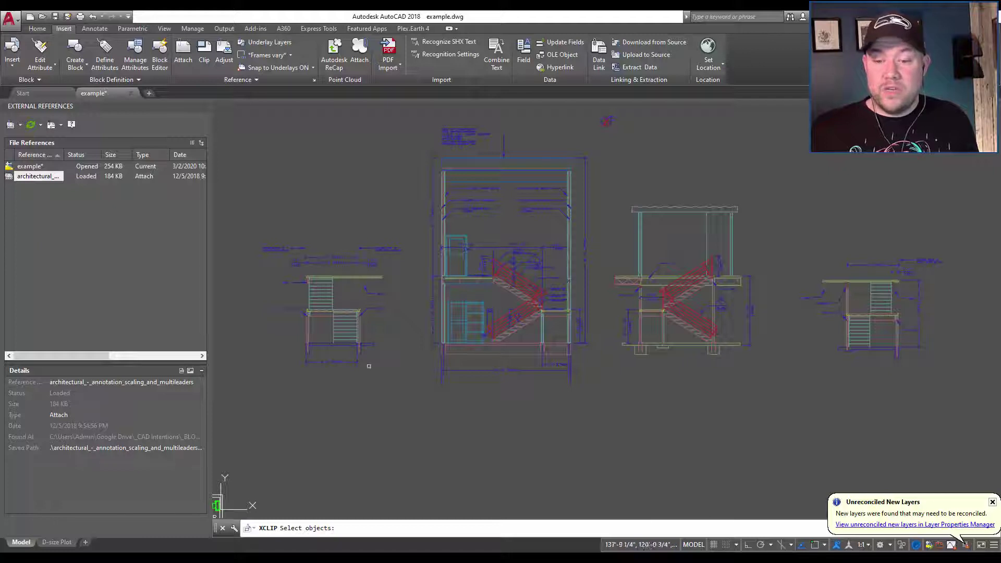
pyautogui.press('Escape')
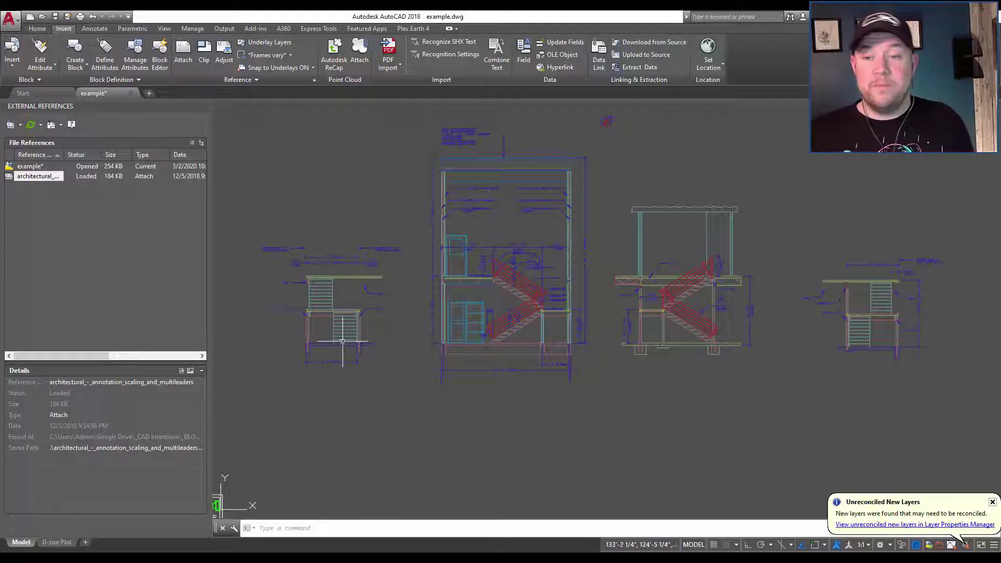
# Clip the attached architectural reference with a rectangular boundary around the tall stair section, including its dimensions and top notes
pyautogui.click(347, 320)
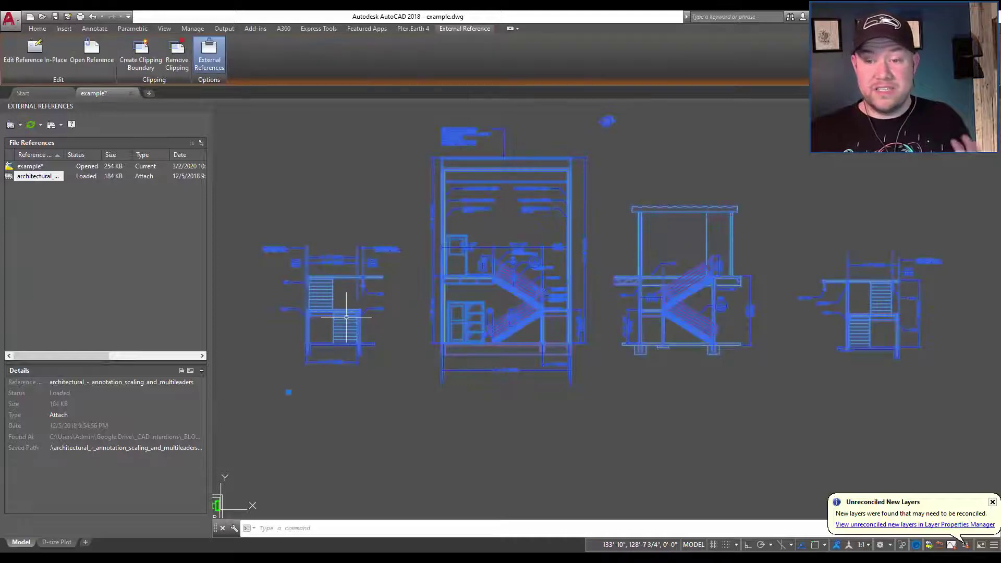
pyautogui.click(142, 62)
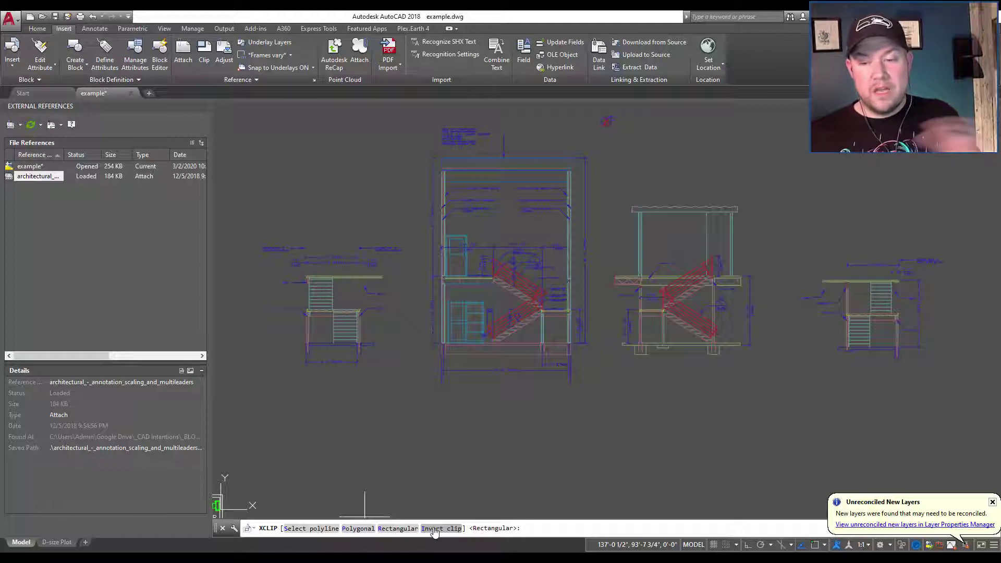
pyautogui.click(396, 529)
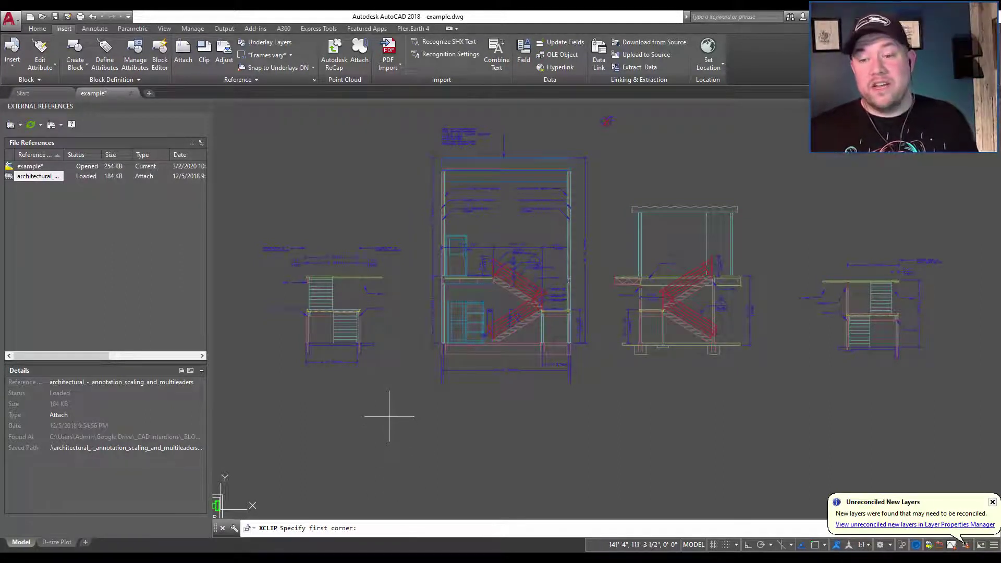
pyautogui.click(418, 110)
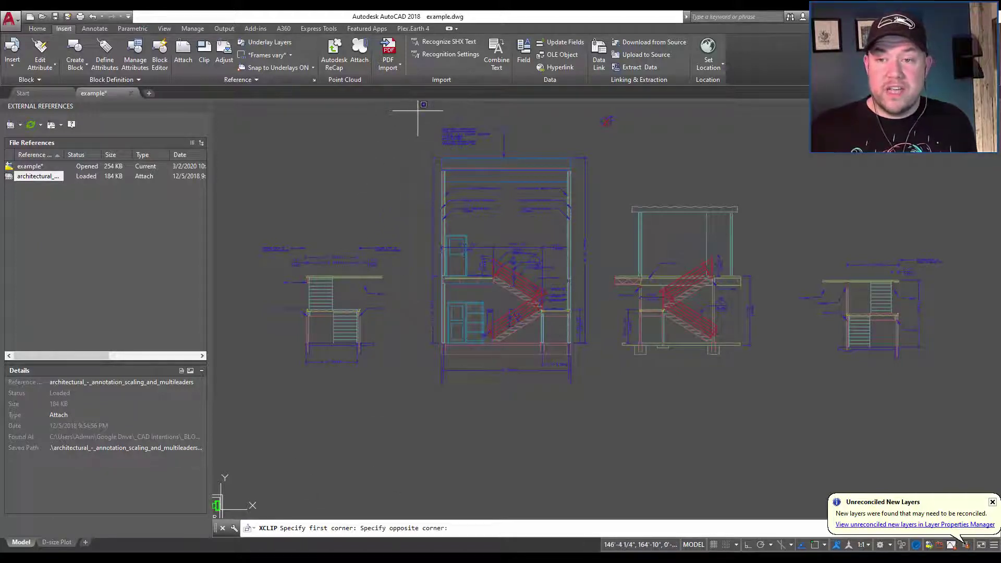
pyautogui.click(589, 389)
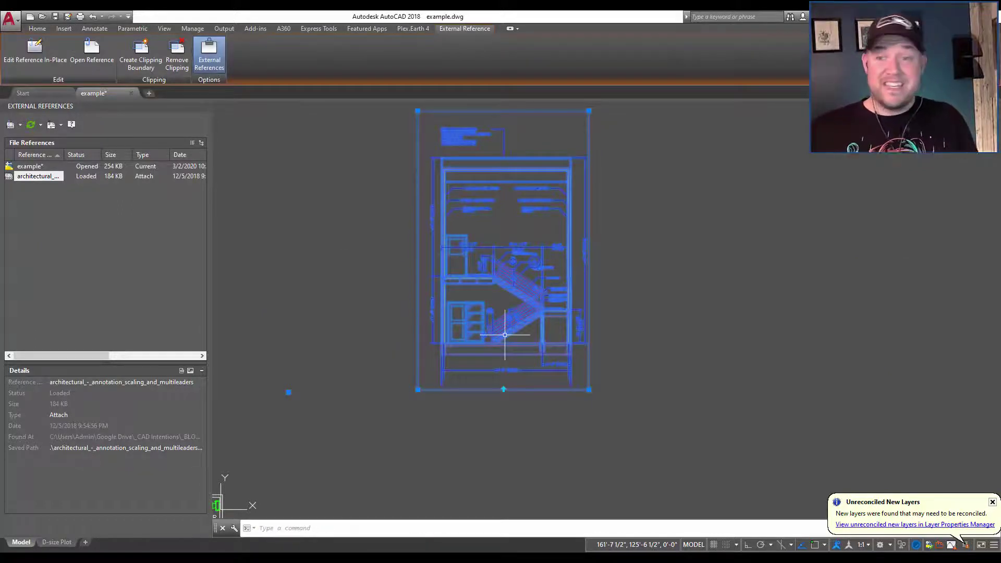
pyautogui.press('Escape')
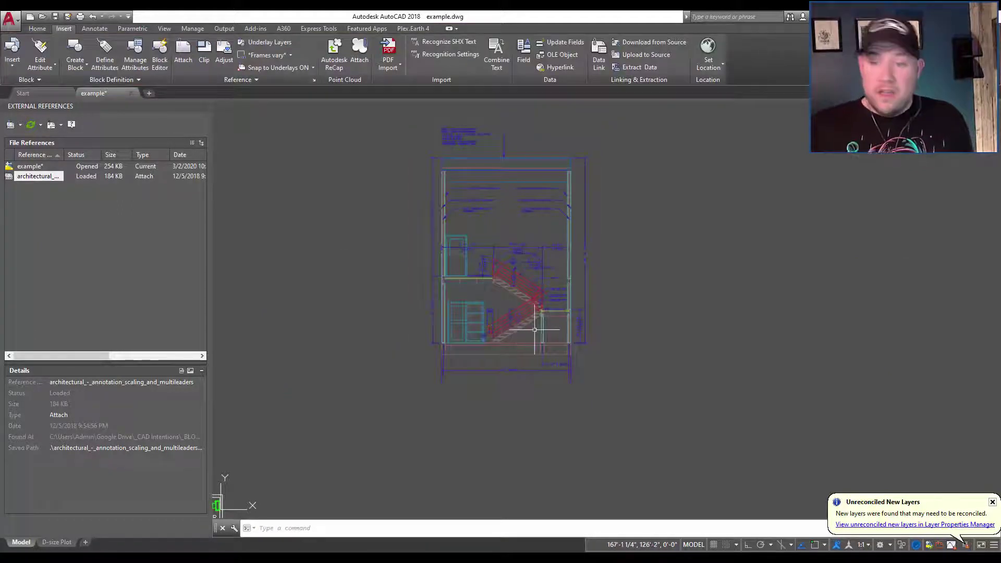
# Remove the clipping boundary from the architectural reference and undo the removal
pyautogui.moveTo(581, 285); pyautogui.dragTo(571, 287, button='middle')
pyautogui.scroll(-2, 577, 313)
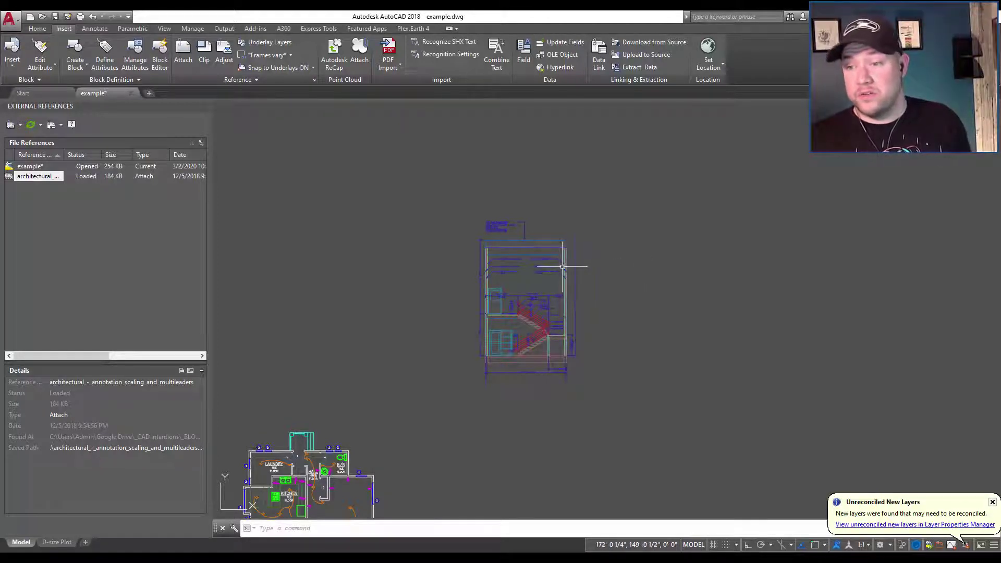
pyautogui.moveTo(465, 236)
pyautogui.mouseDown(button='middle')
pyautogui.moveTo(441, 234)
pyautogui.moveTo(458, 234)
pyautogui.moveTo(460, 212)
pyautogui.mouseUp(button='middle')
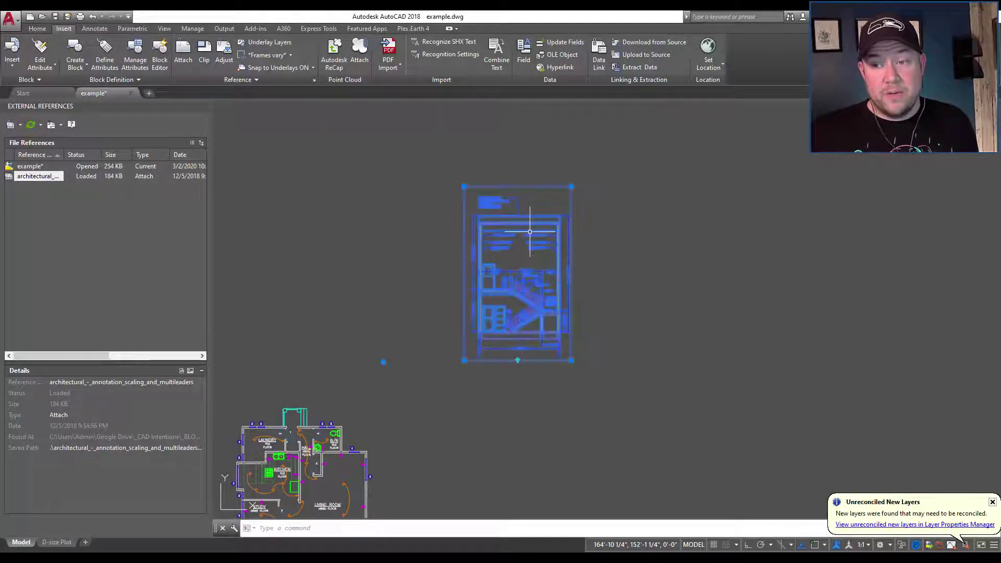
pyautogui.click(532, 235)
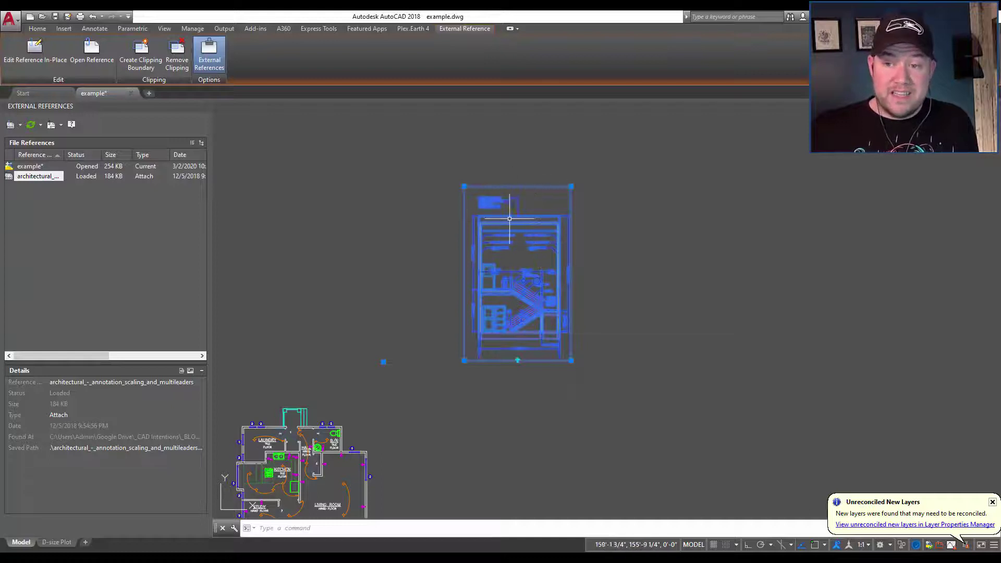
pyautogui.click(178, 66)
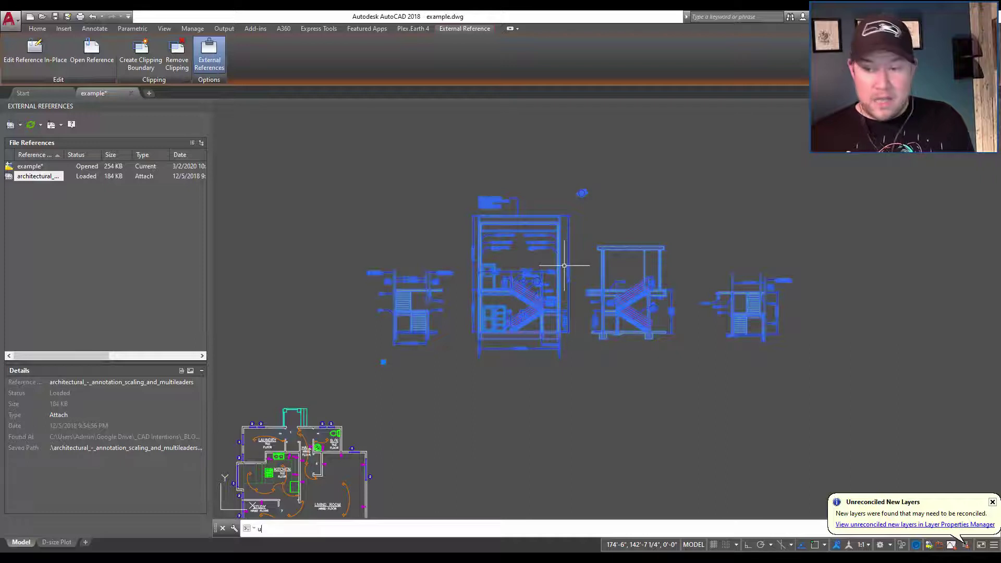
pyautogui.press('Return')
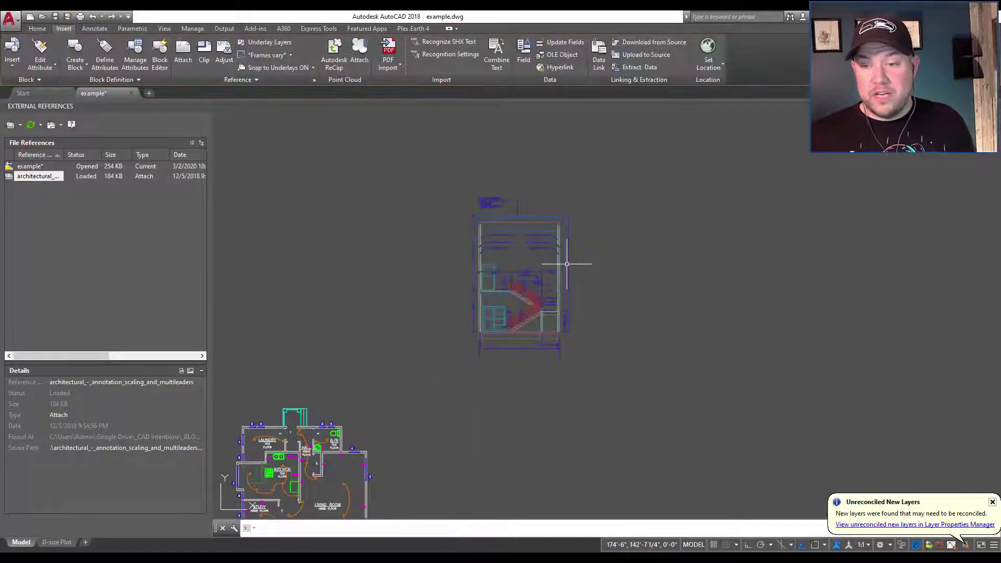
# Stretch the clipping boundary's lower-left corner outward to take in the small stair section left of the tall one
pyautogui.click(539, 269)
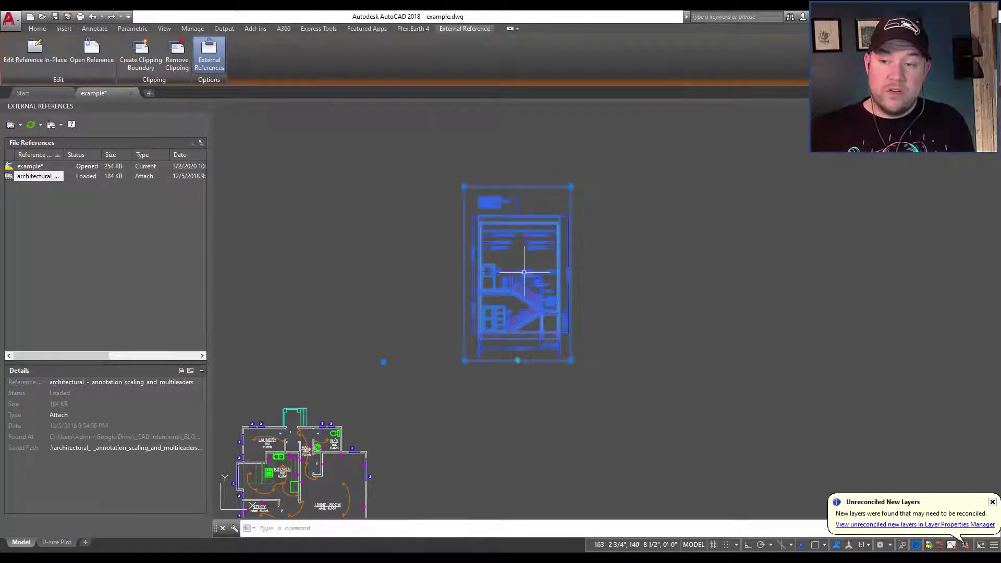
pyautogui.scroll(2, 566, 292)
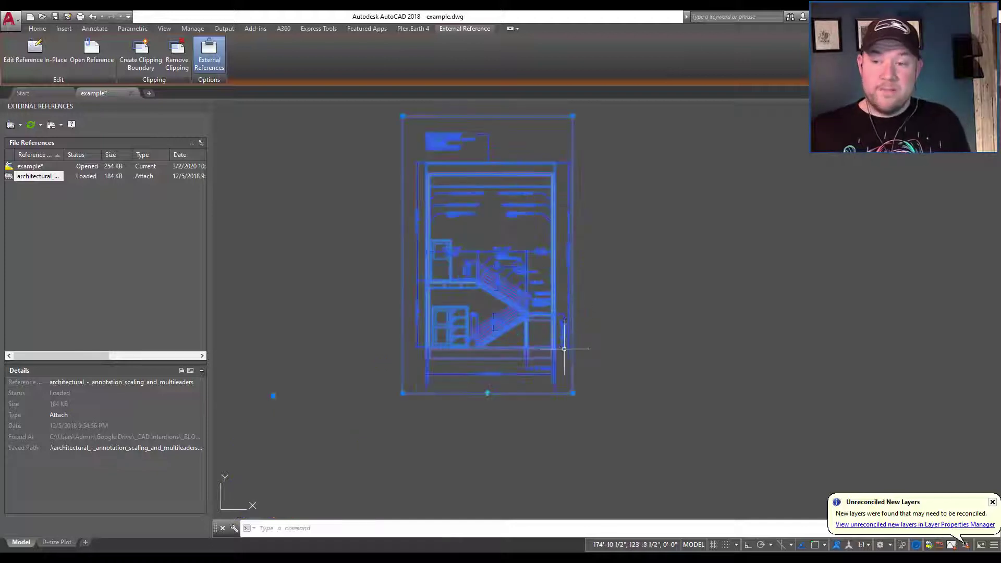
pyautogui.scroll(2, 570, 346)
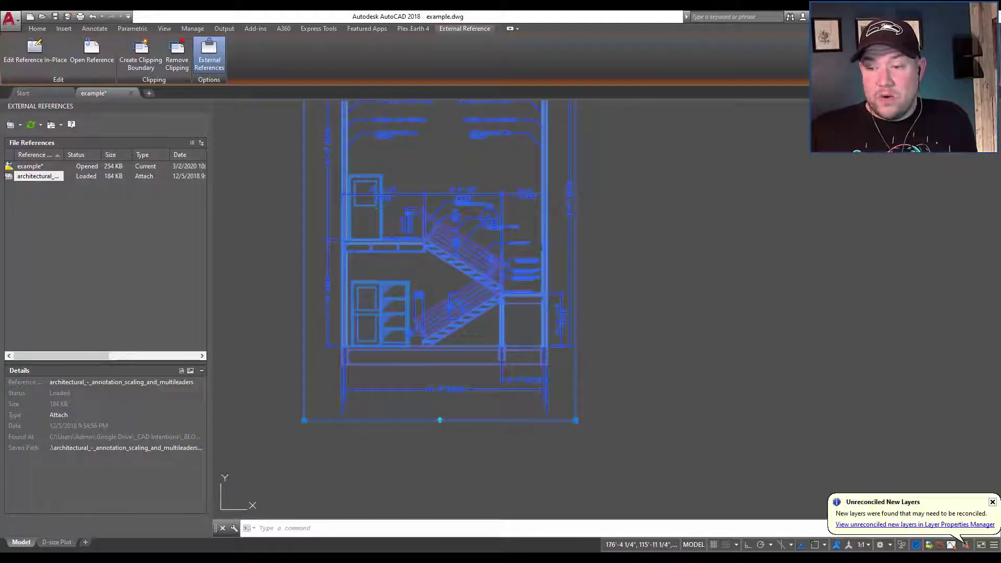
pyautogui.click(576, 420)
pyautogui.press('Escape')
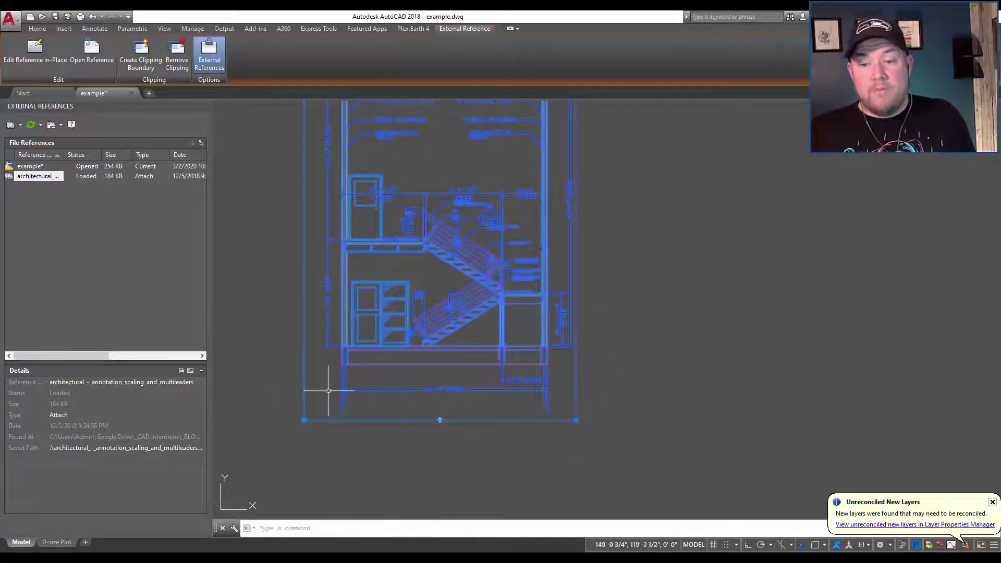
pyautogui.click(304, 420)
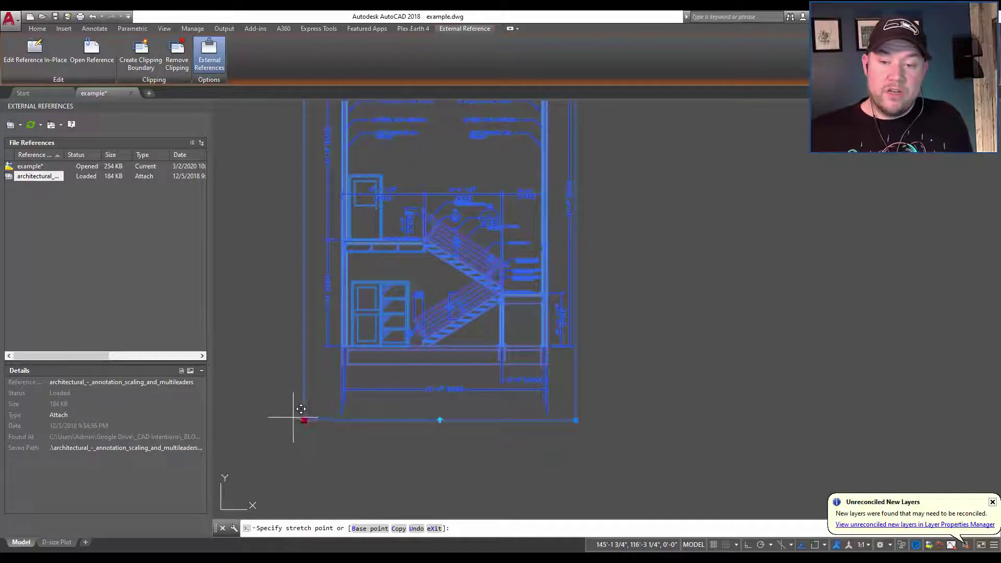
pyautogui.scroll(-4, 292, 410)
pyautogui.moveTo(286, 405); pyautogui.dragTo(421, 430, button='middle')
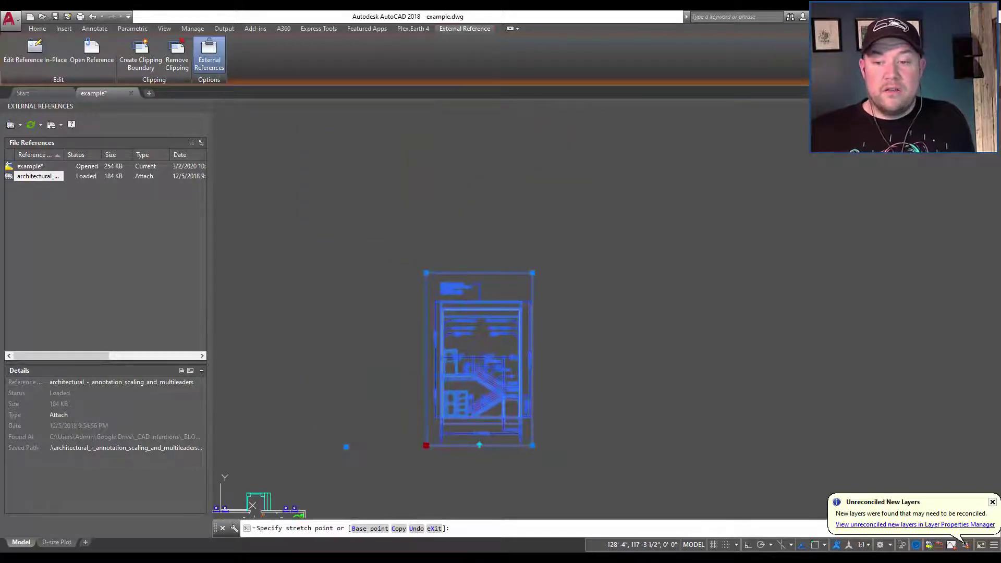
pyautogui.click(362, 440)
pyautogui.click(362, 441)
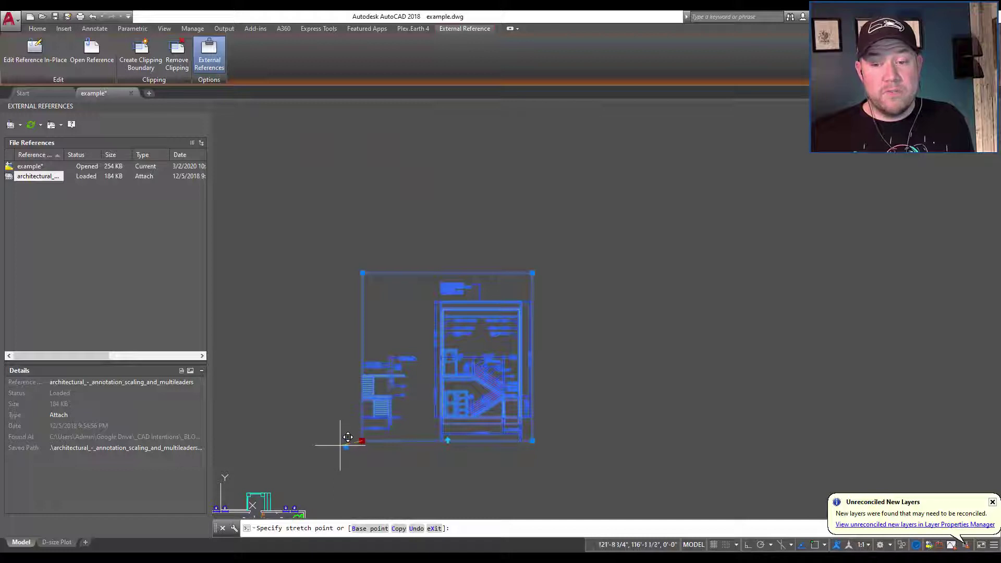
pyautogui.click(344, 443)
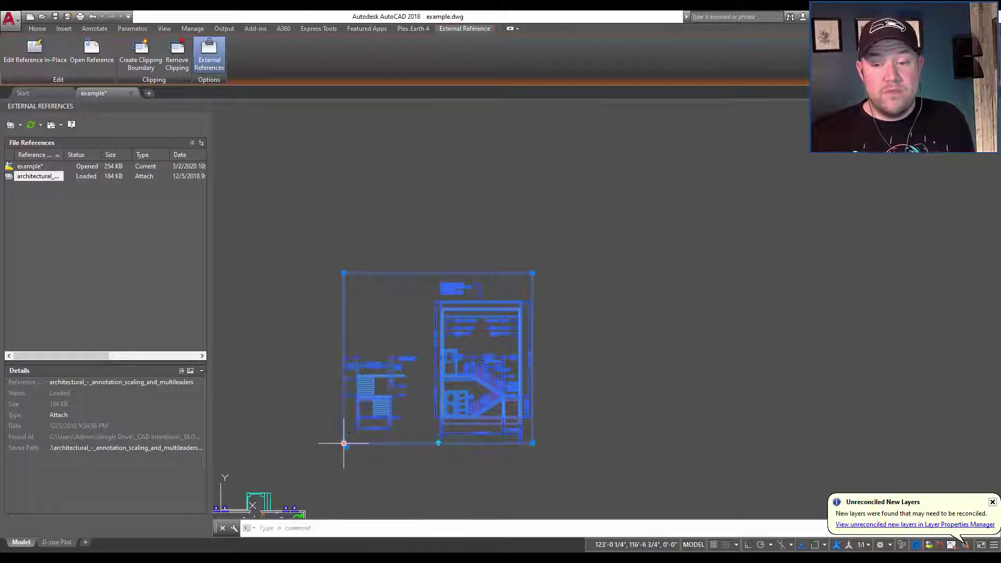
# Stretch the clipping boundary's upper-left corner farther outward and slightly up to include all notes of the small left stair section
pyautogui.click(343, 273)
pyautogui.click(319, 272)
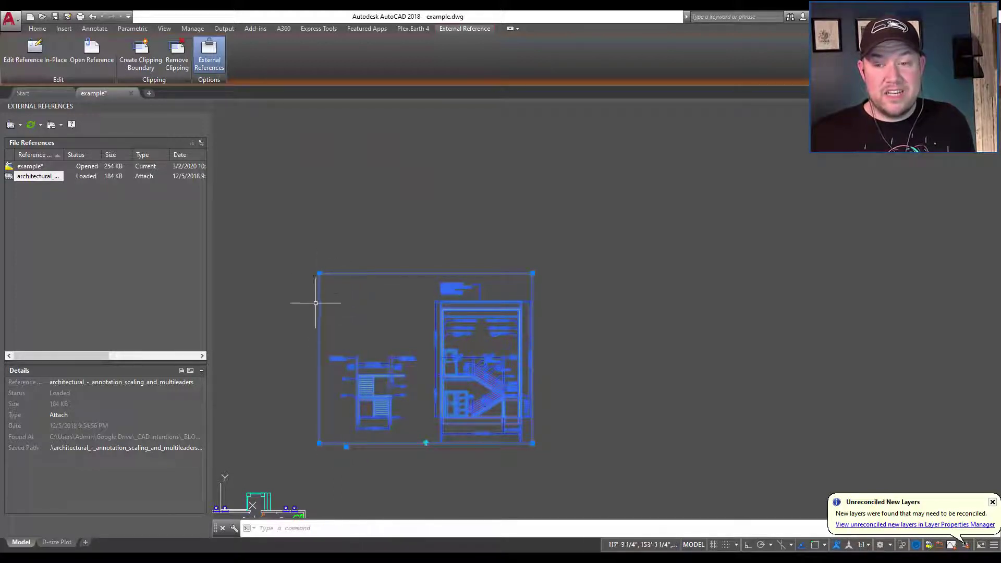
pyautogui.click(318, 273)
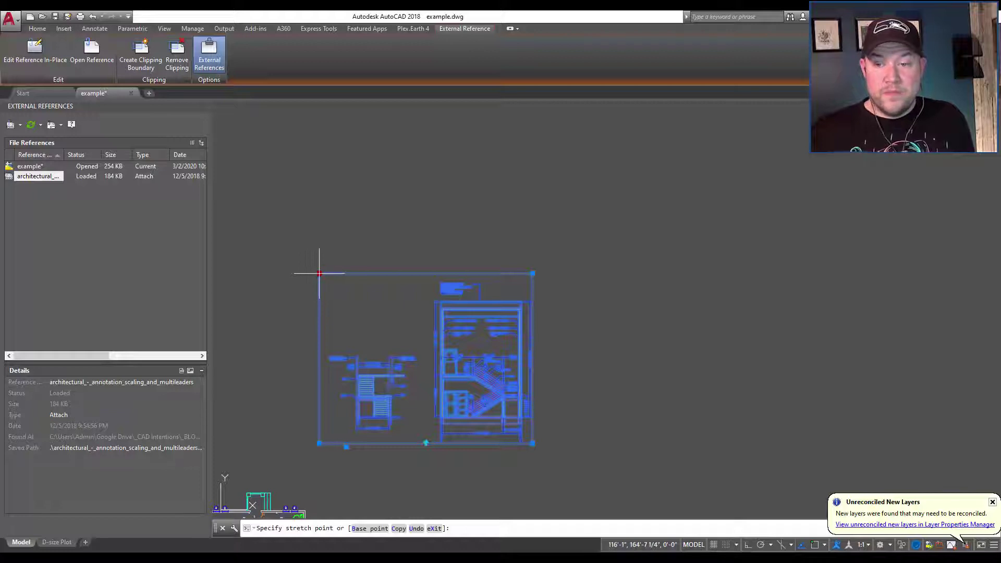
pyautogui.click(319, 312)
pyautogui.click(319, 312)
pyautogui.click(315, 268)
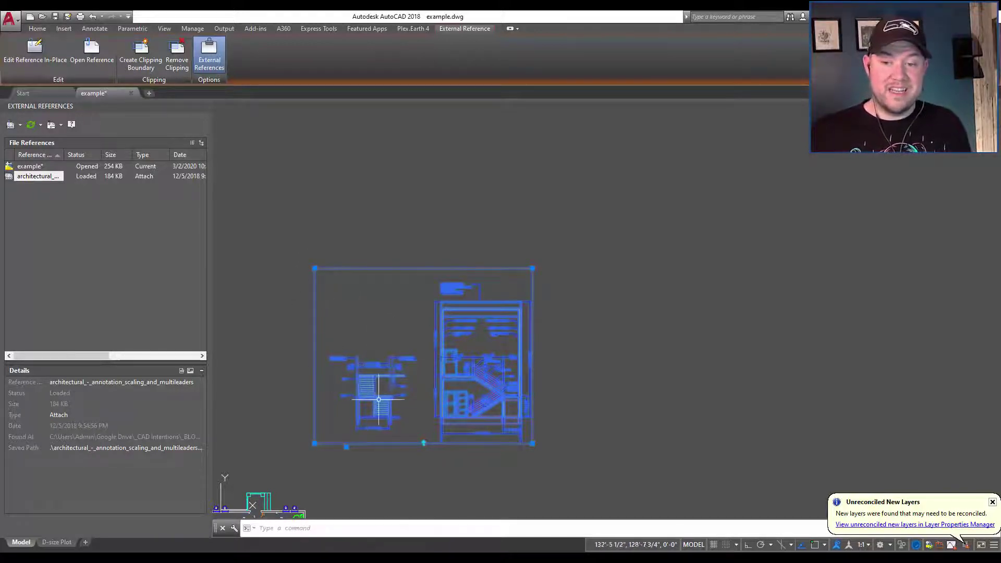
# Invert the clip so that only the reference content outside the boundary is displayed, and deselect the reference
pyautogui.moveTo(389, 378); pyautogui.dragTo(410, 335, button='middle')
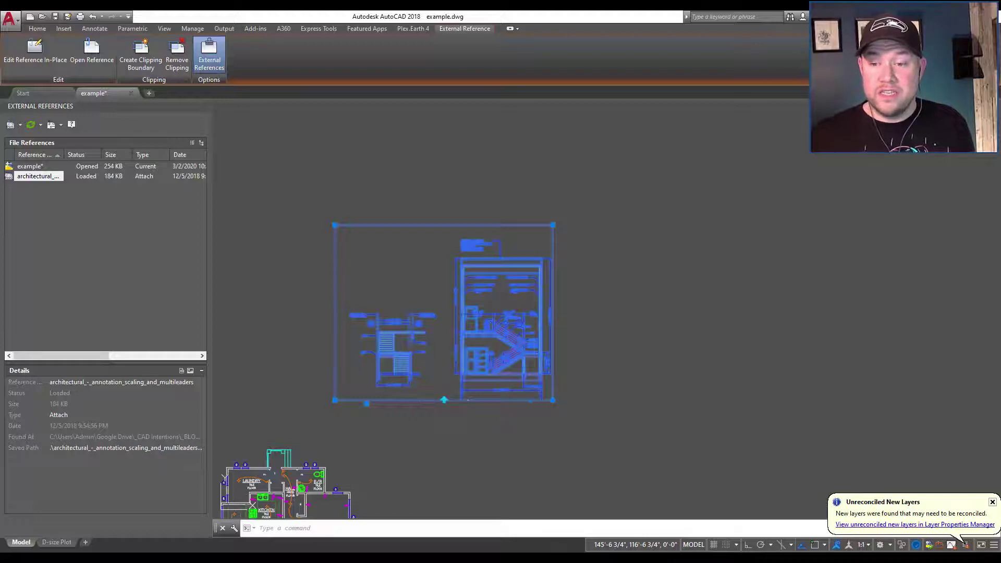
pyautogui.click(444, 400)
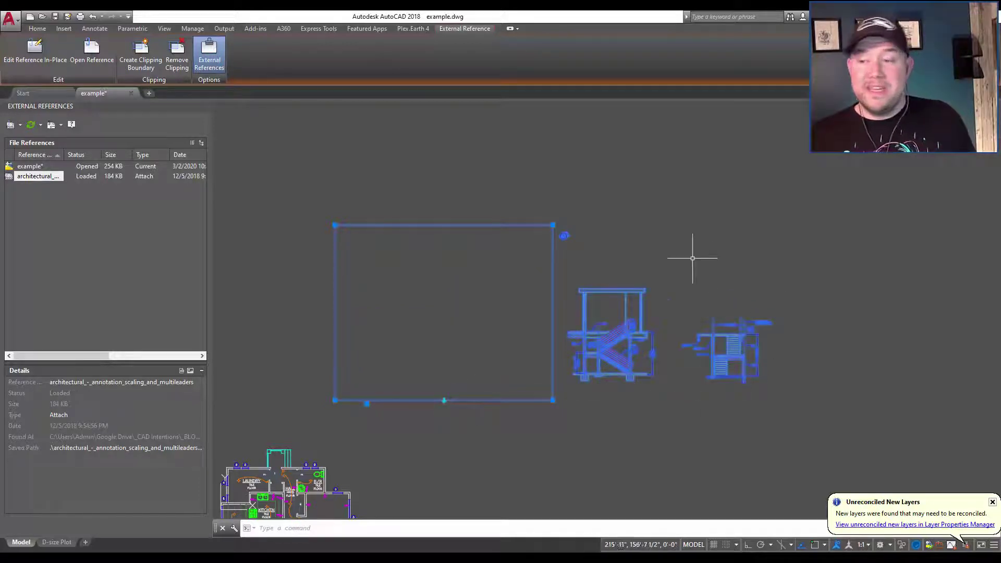
pyautogui.press('Escape')
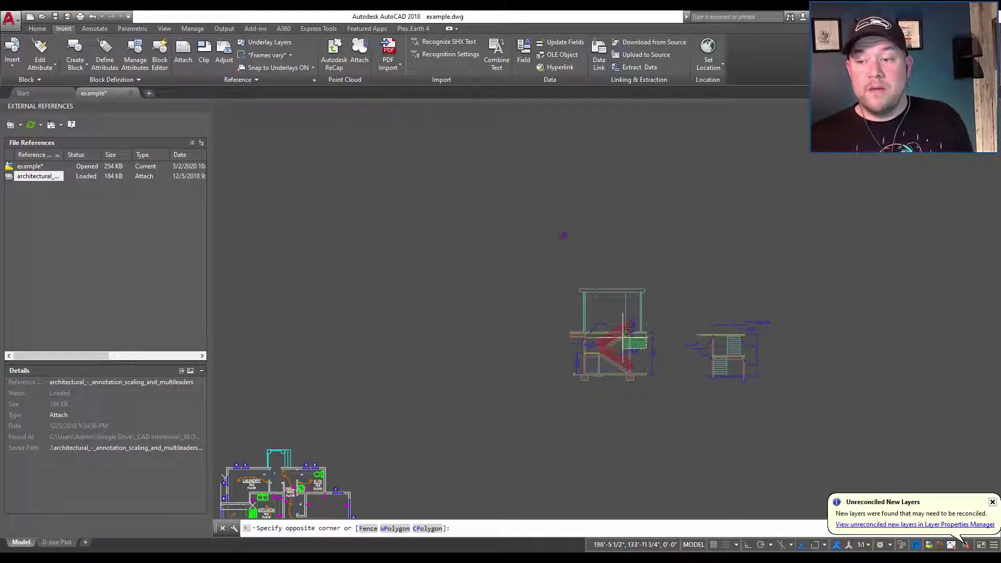
# Invert the architectural reference's clip again so only the content inside the boundary is displayed, and deselect the reference
pyautogui.click(605, 337)
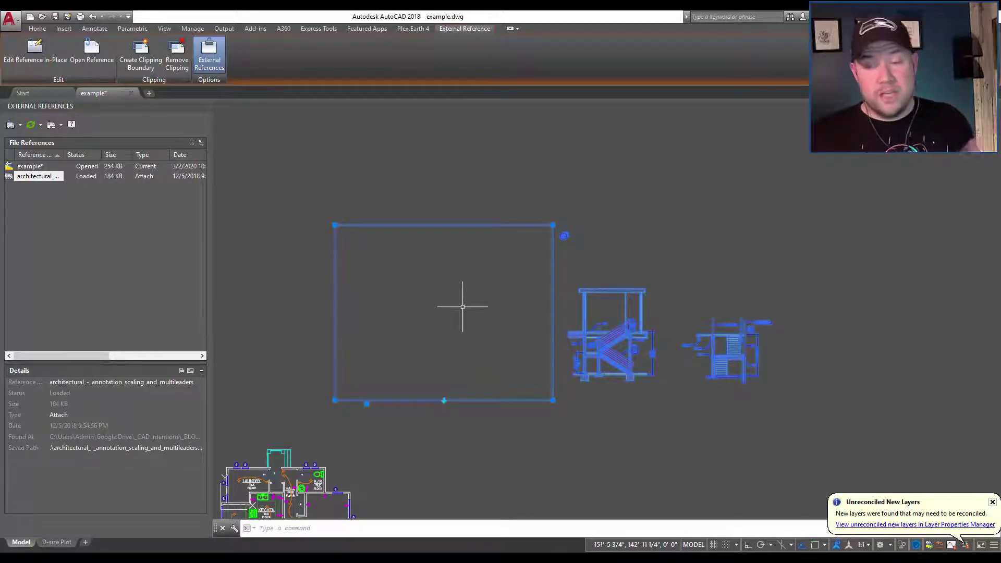
pyautogui.click(444, 400)
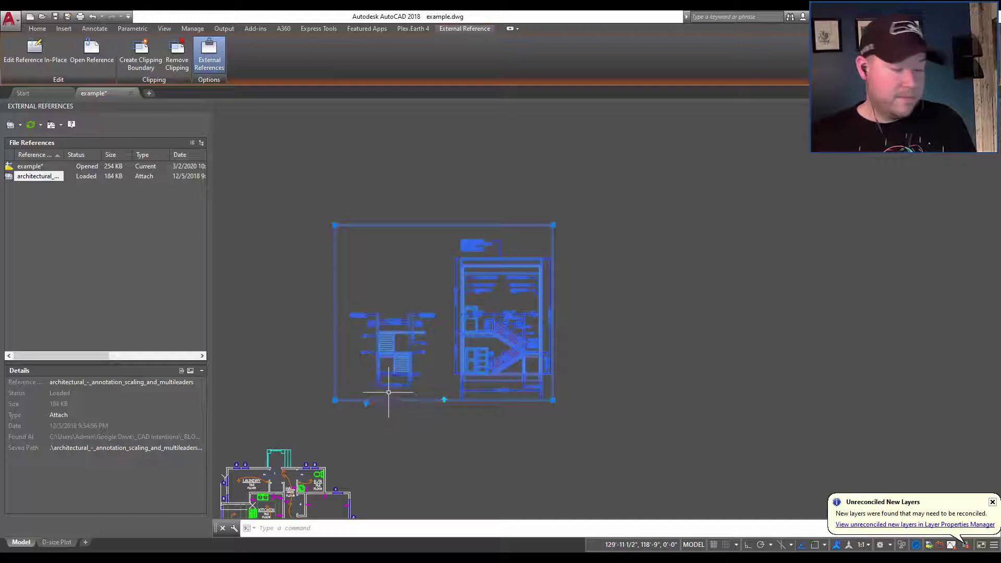
pyautogui.press('Escape')
# Show the properties of the floor plan block and move the properties palette beside the drawing
pyautogui.moveTo(398, 391)
pyautogui.mouseDown(button='middle')
pyautogui.moveTo(430, 314)
pyautogui.moveTo(441, 252)
pyautogui.mouseUp(button='middle')
pyautogui.scroll(3, 407, 310)
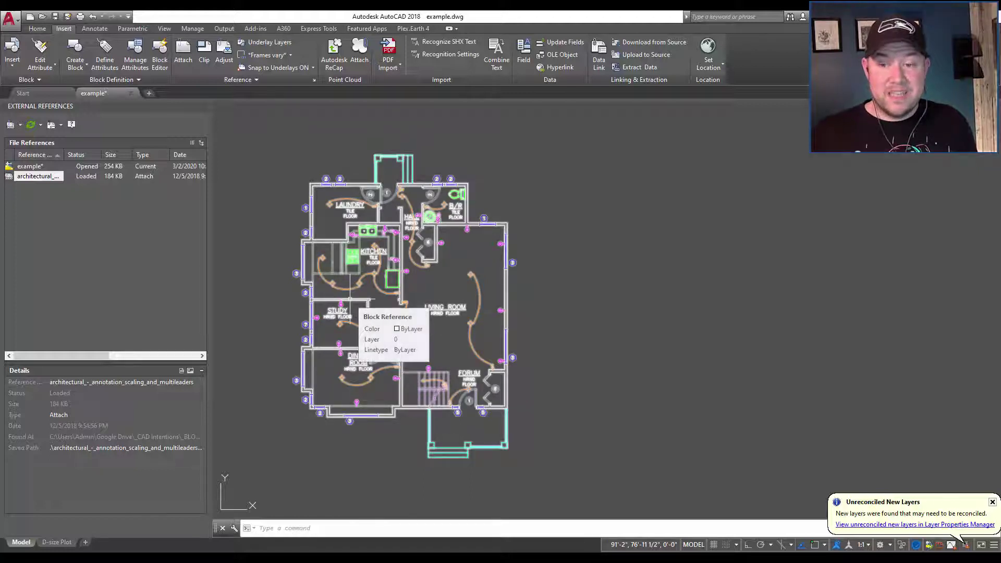
pyautogui.click(350, 300)
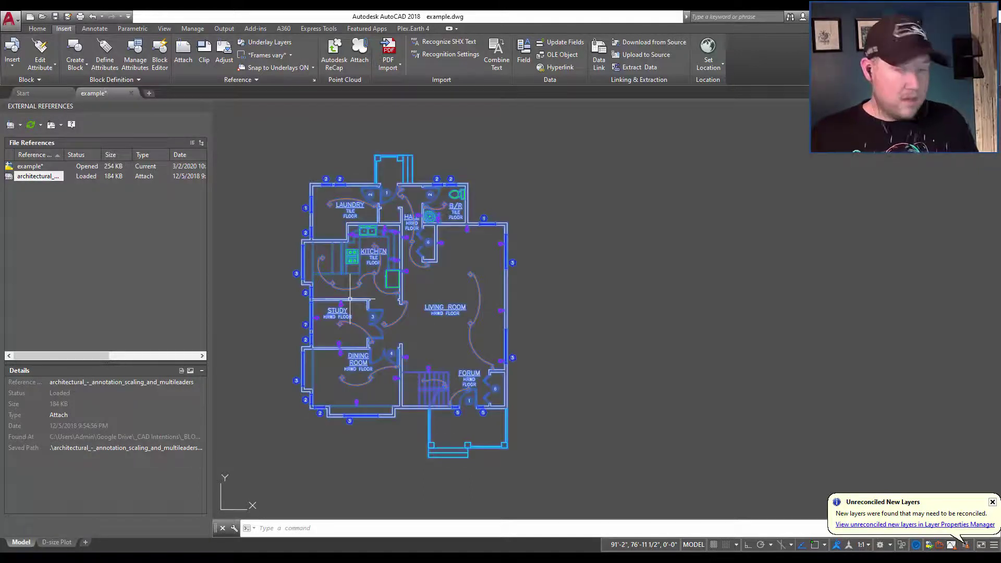
pyautogui.hotkey('ctrl', '1')
pyautogui.moveTo(365, 266)
pyautogui.mouseDown()
pyautogui.moveTo(507, 280)
pyautogui.moveTo(812, 230)
pyautogui.mouseUp()
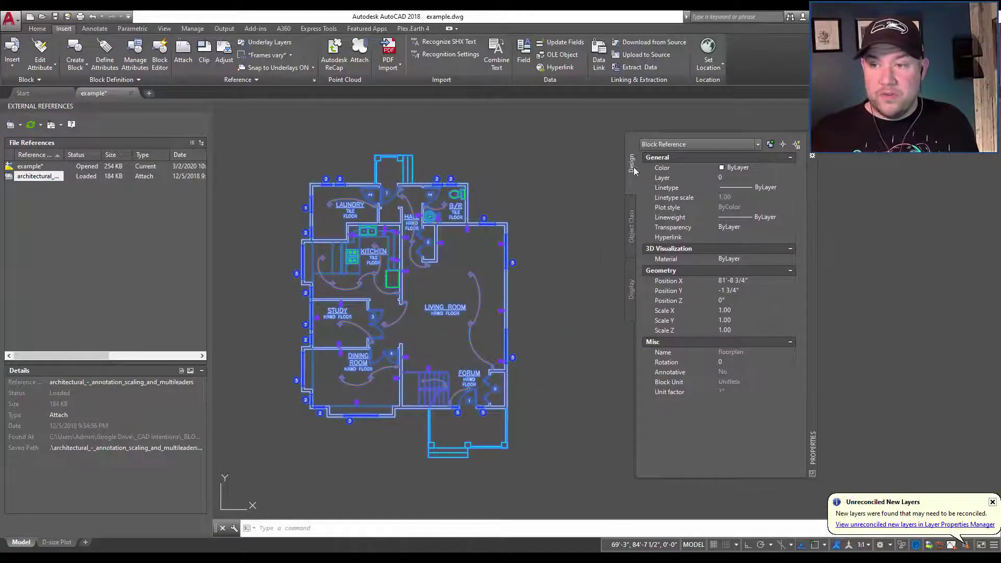
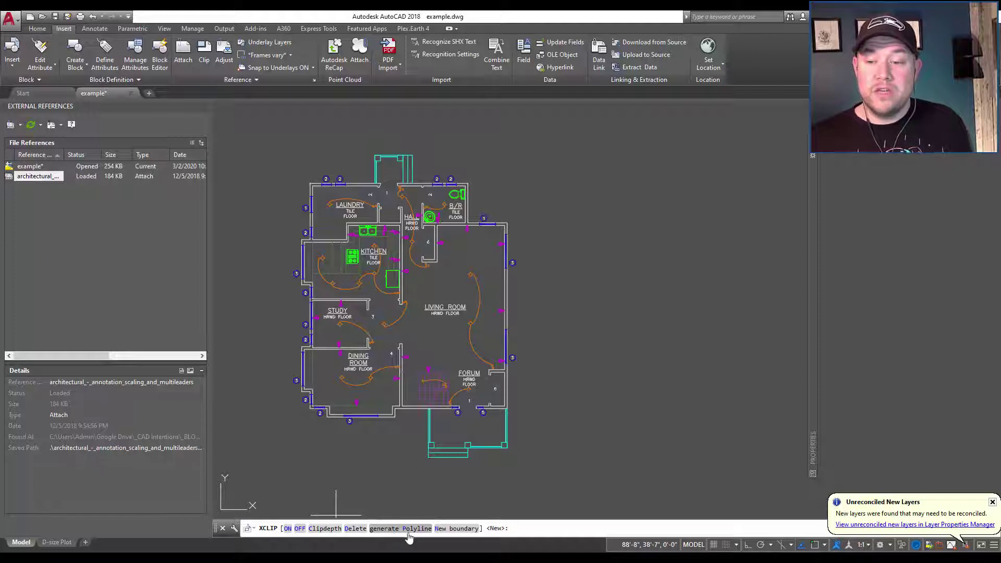
# Clip the floor plan block with a new freehand polygonal boundary around its lower rooms and porch, and undo the clip
pyautogui.click(456, 528)
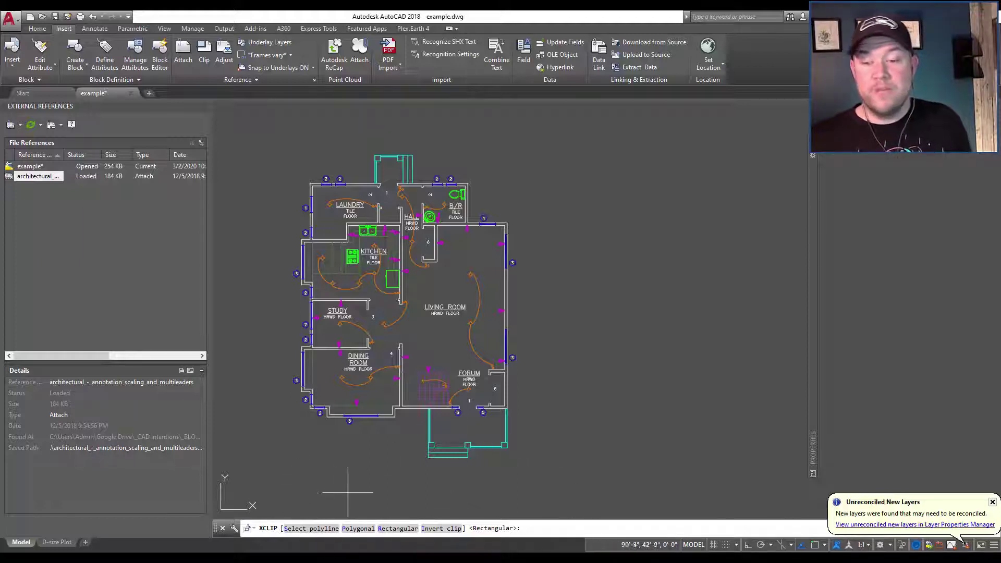
pyautogui.click(353, 527)
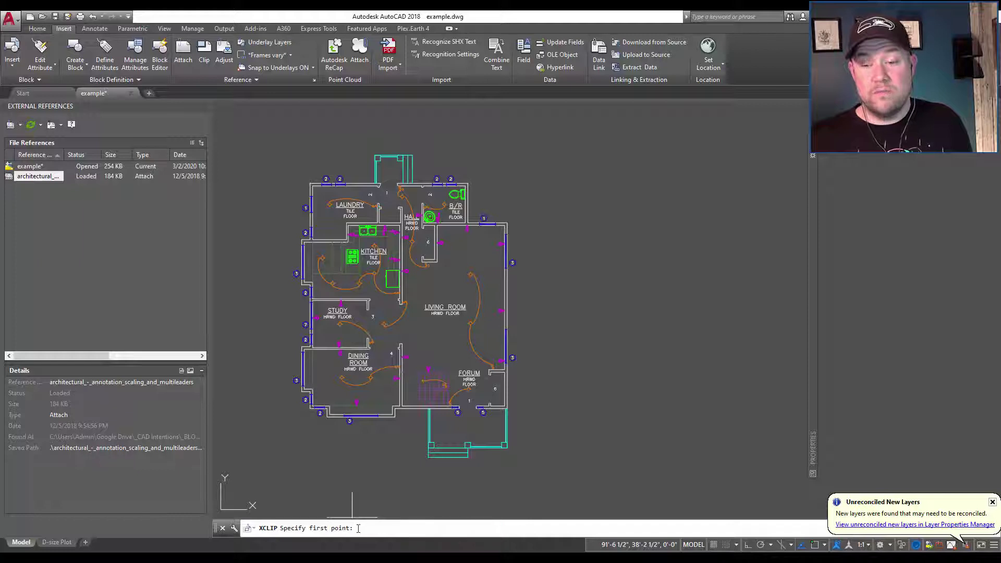
pyautogui.click(296, 426)
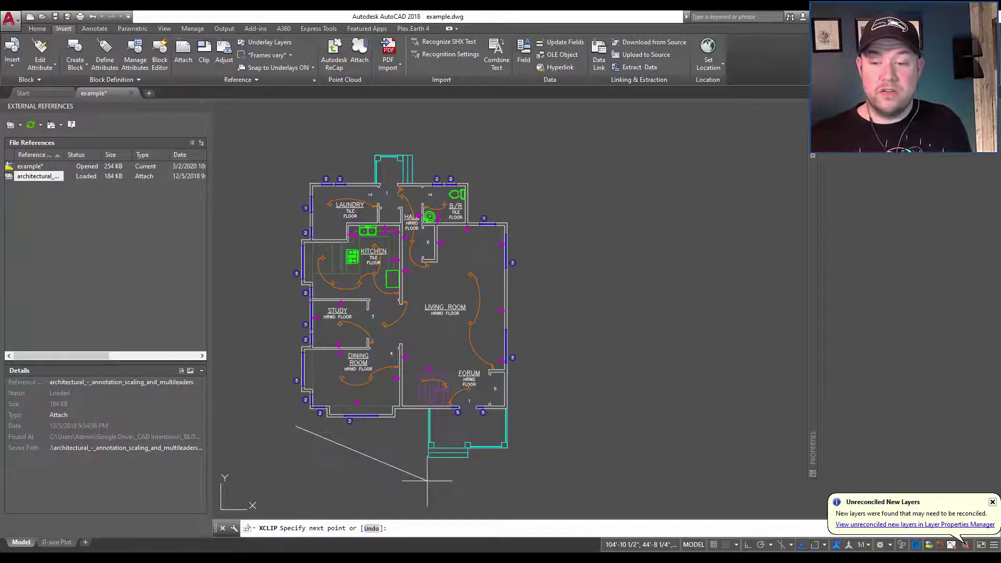
pyautogui.click(428, 478)
pyautogui.click(548, 450)
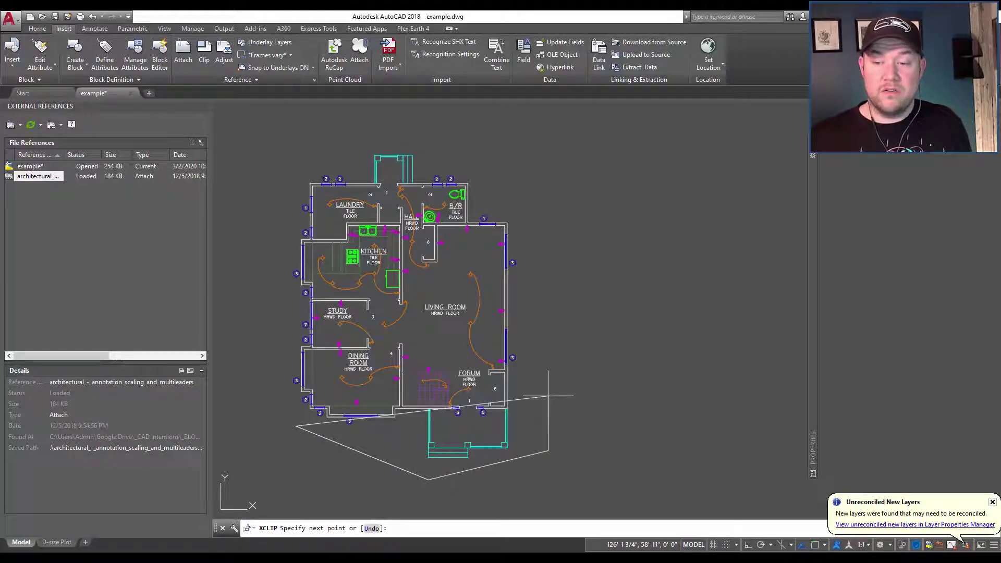
pyautogui.click(544, 319)
pyautogui.click(429, 329)
pyautogui.click(295, 309)
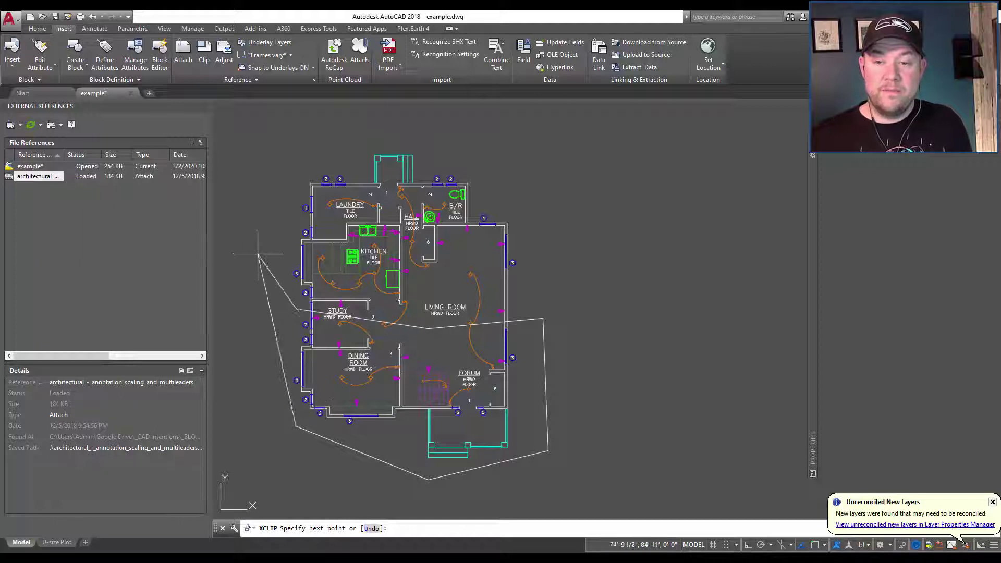
pyautogui.press('Return')
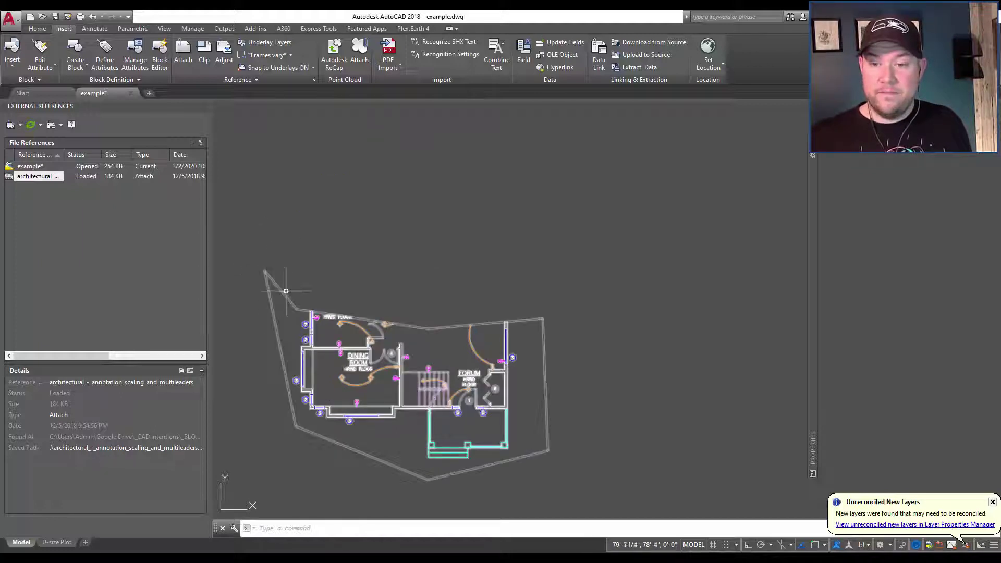
pyautogui.hotkey('ctrl', 'z')
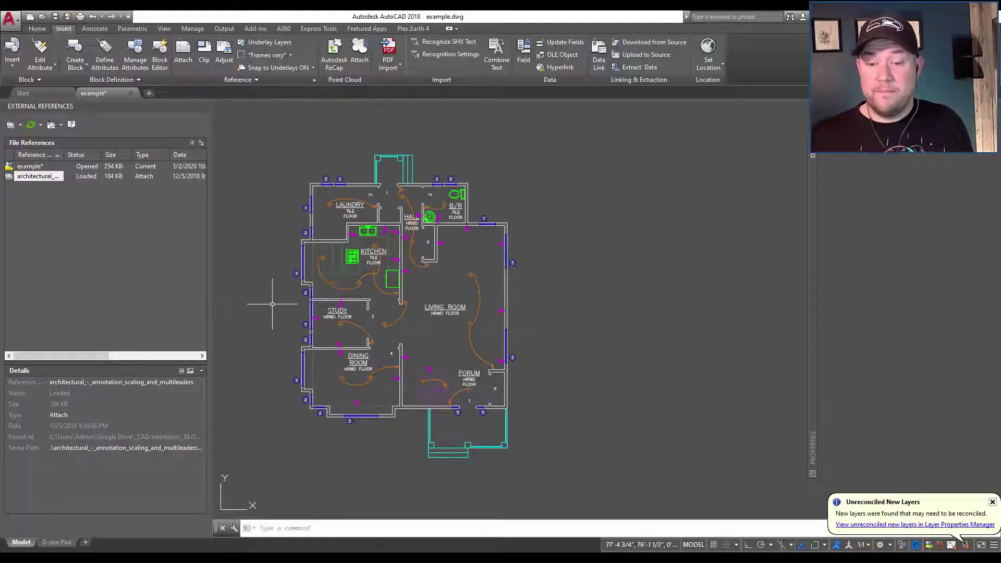
# Run XCLIP on the floor plan block with a new polygonal boundary, tracing orthogonal edges down its left side and below the plan around the front porch
pyautogui.write('sclip')
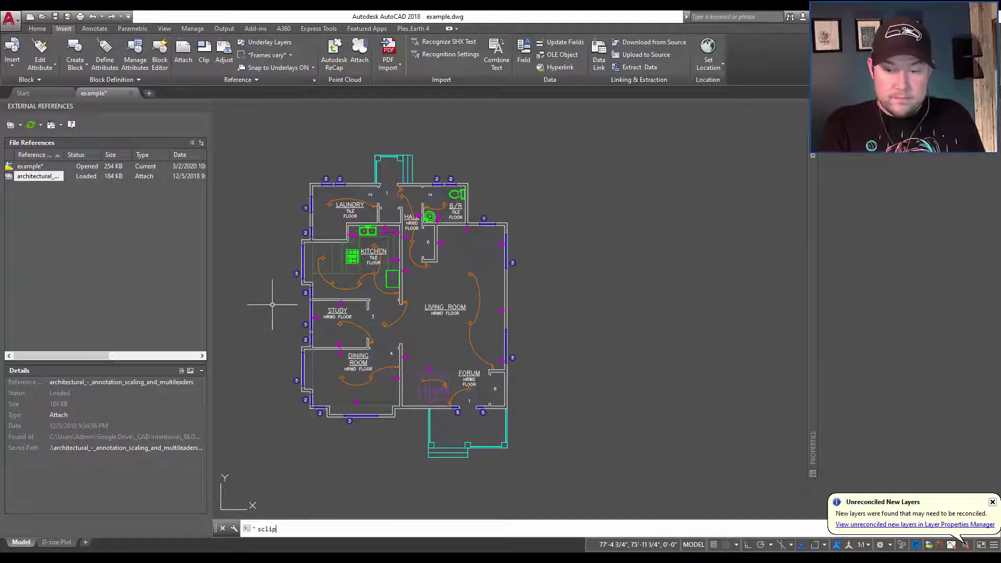
pyautogui.press('BackSpace')
pyautogui.press('BackSpace')
pyautogui.write('xc')
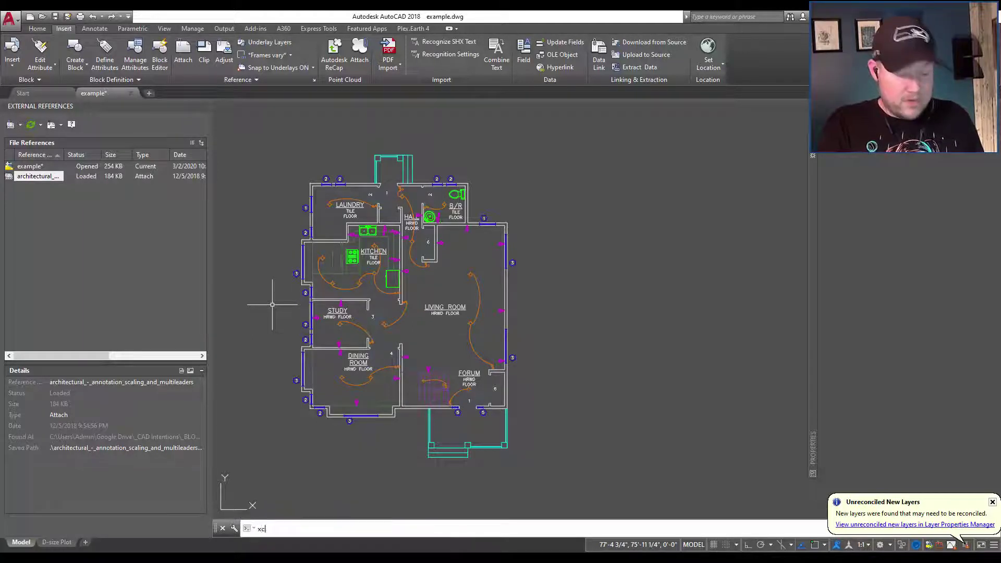
pyautogui.write('lip')
pyautogui.press('Return')
pyautogui.click(272, 305)
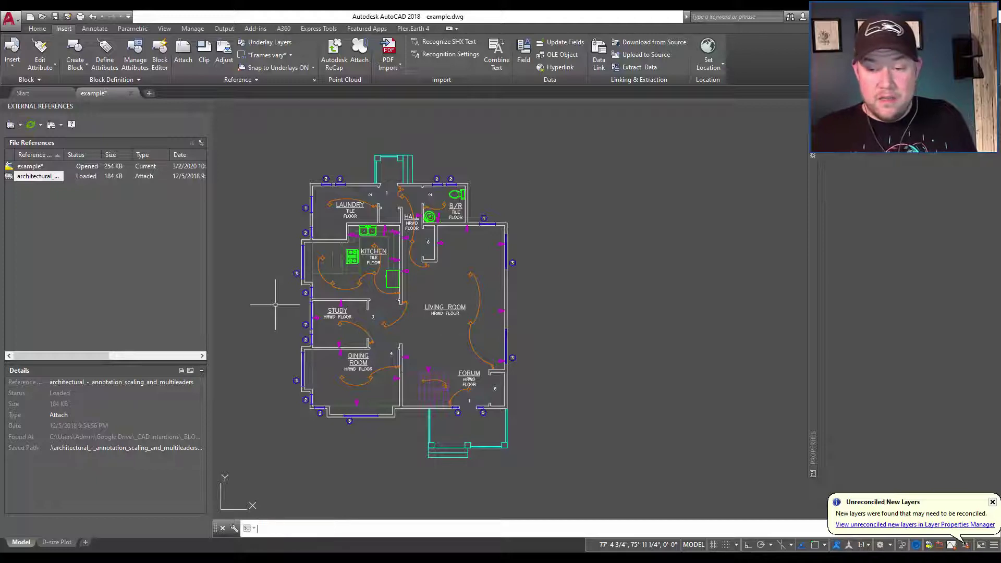
pyautogui.click(348, 346)
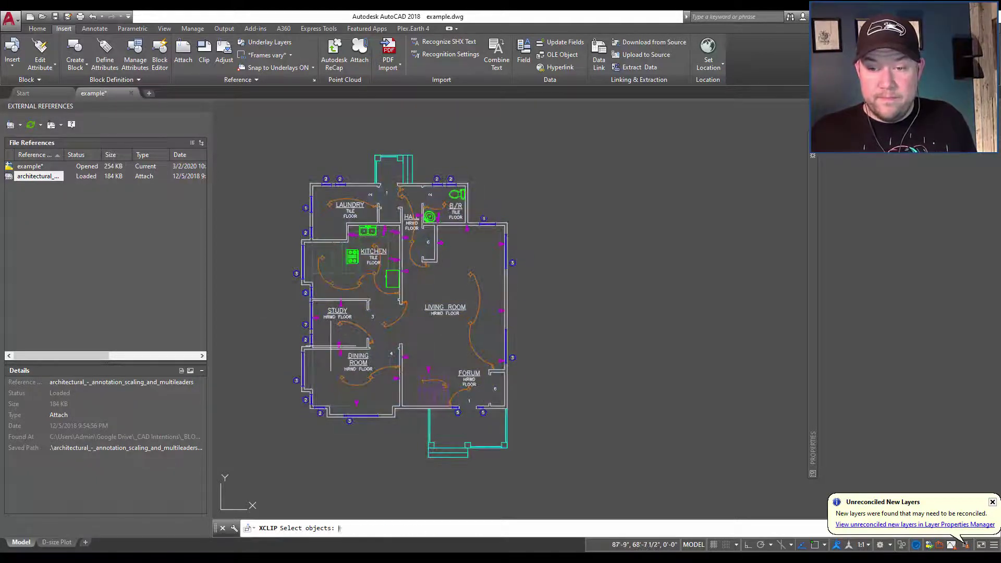
pyautogui.press('Return')
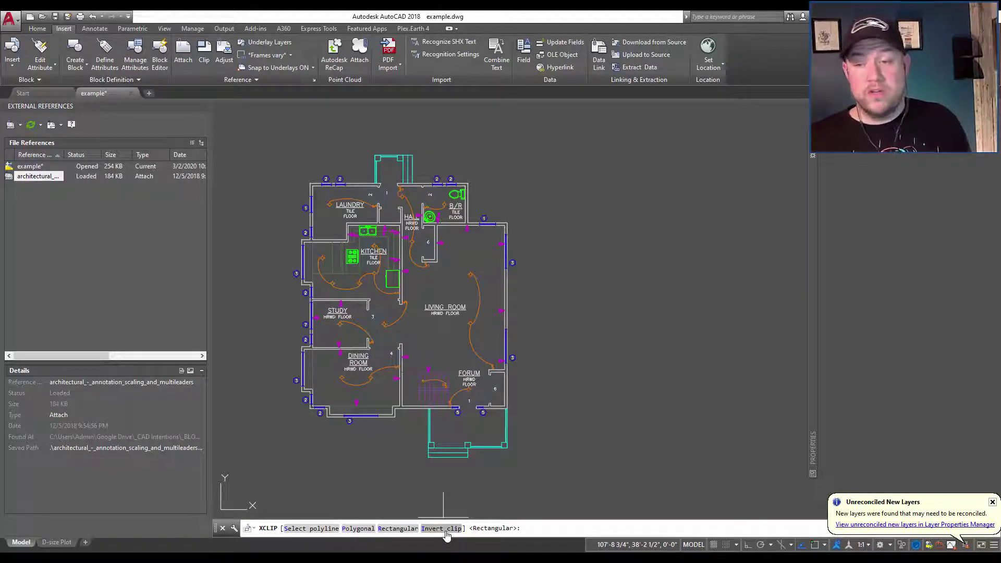
pyautogui.click(358, 529)
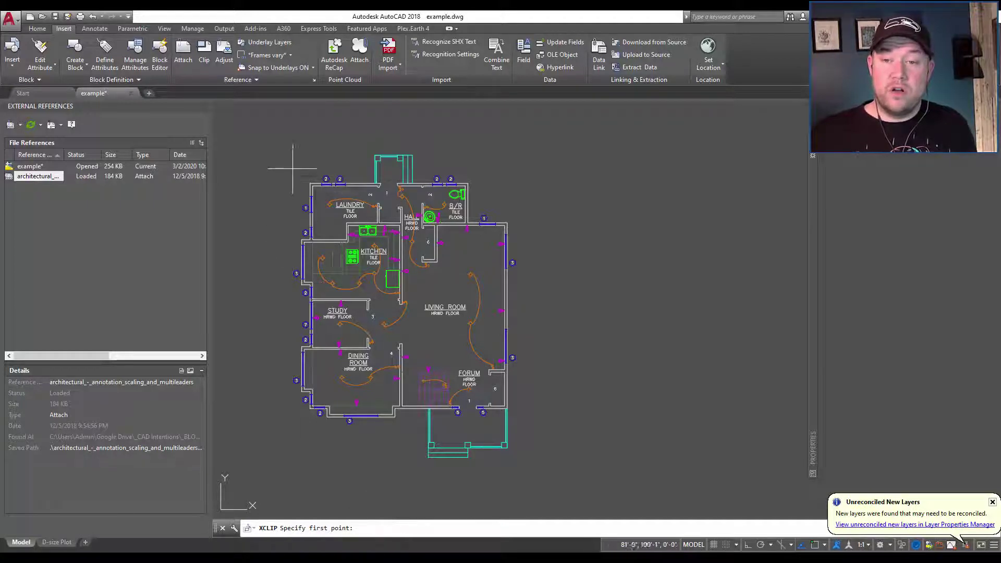
pyautogui.click(289, 122)
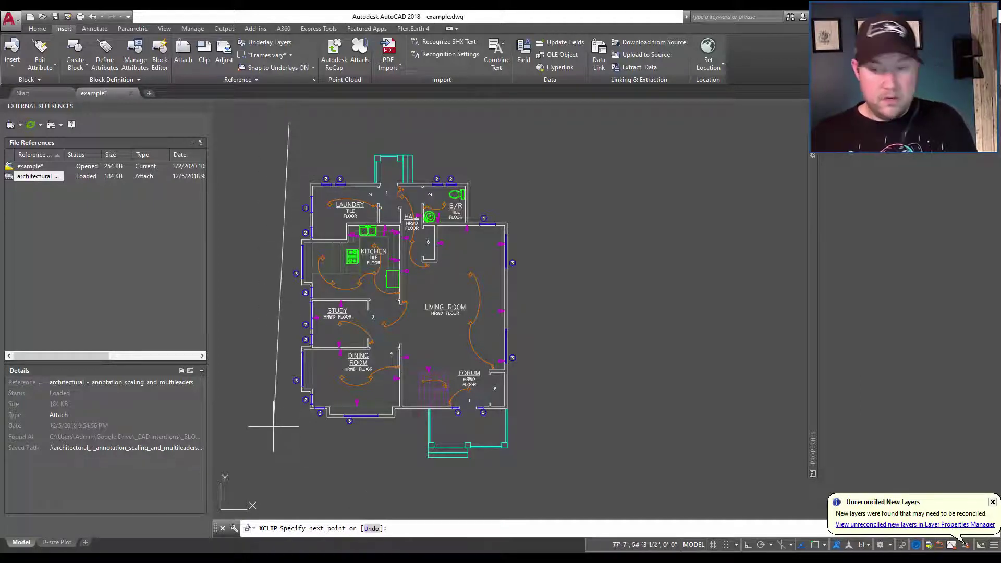
pyautogui.press('F8')
pyautogui.click(289, 461)
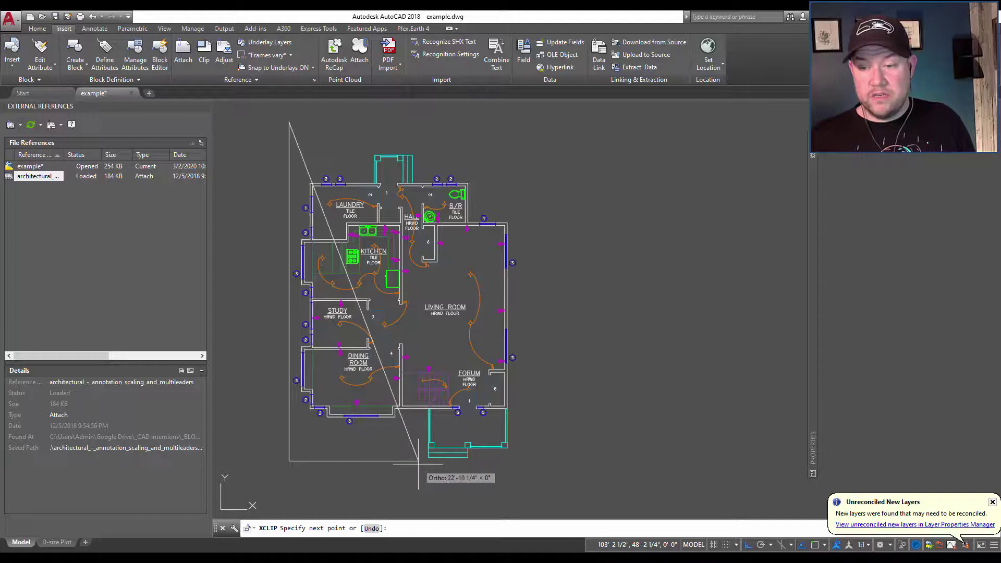
pyautogui.click(418, 461)
pyautogui.press('F8')
pyautogui.press('F8')
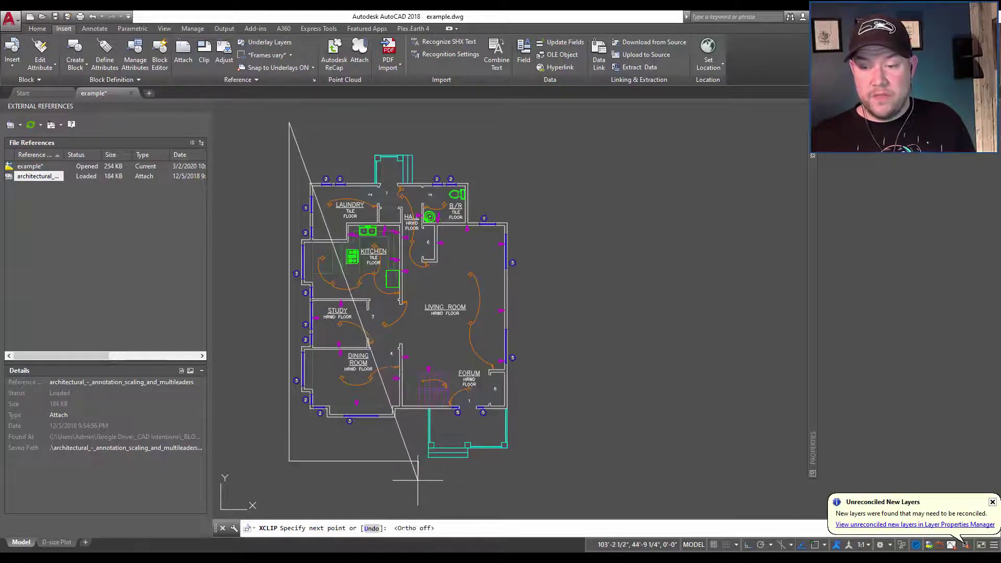
pyautogui.click(418, 484)
pyautogui.click(528, 484)
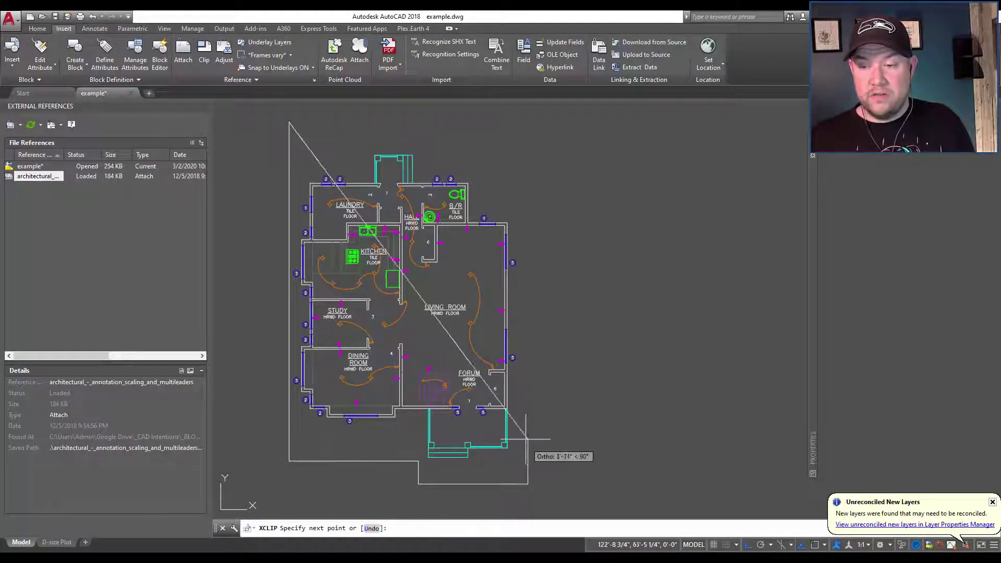
# Trace the polygonal boundary up the right side, stepping around the bathroom corner and above the rear entrance, and complete the clip around the whole plan
pyautogui.click(527, 209)
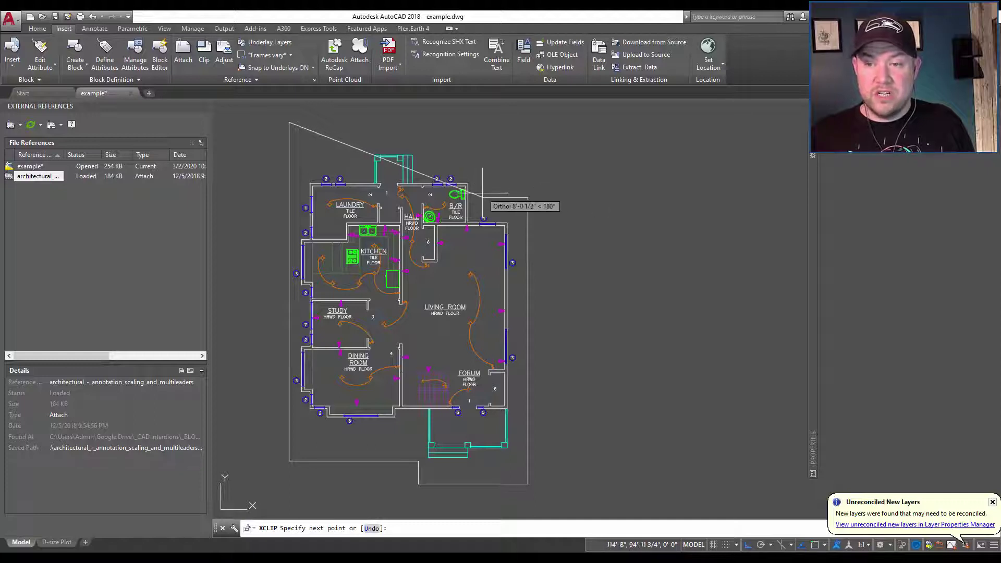
pyautogui.click(479, 172)
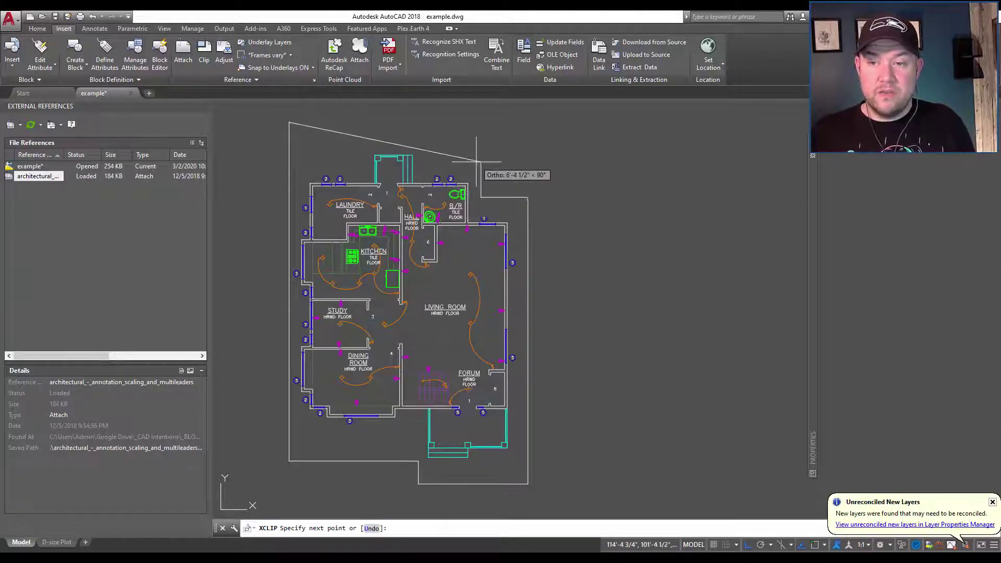
pyautogui.click(421, 162)
pyautogui.press('F8')
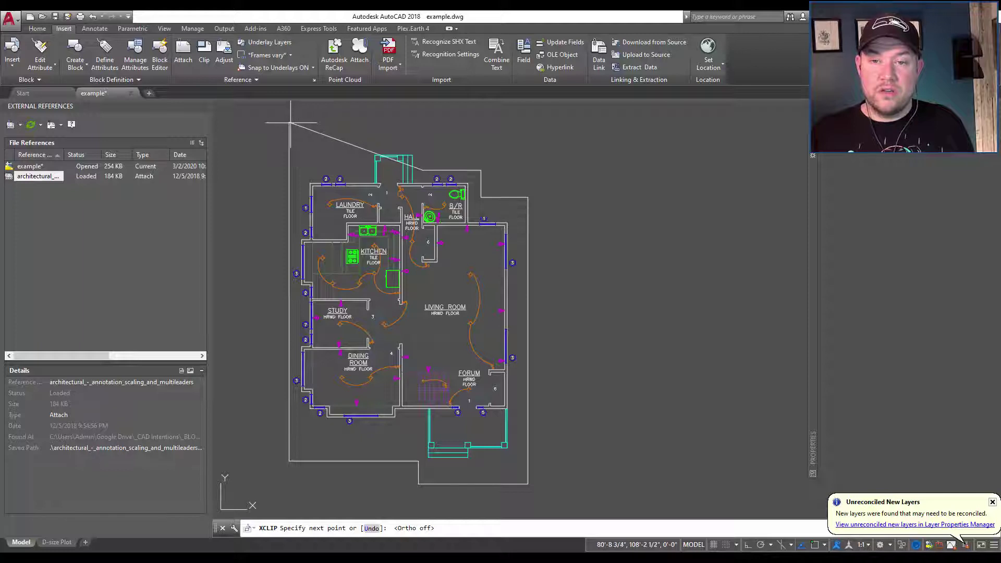
pyautogui.click(421, 126)
pyautogui.click(294, 142)
pyautogui.press('Return')
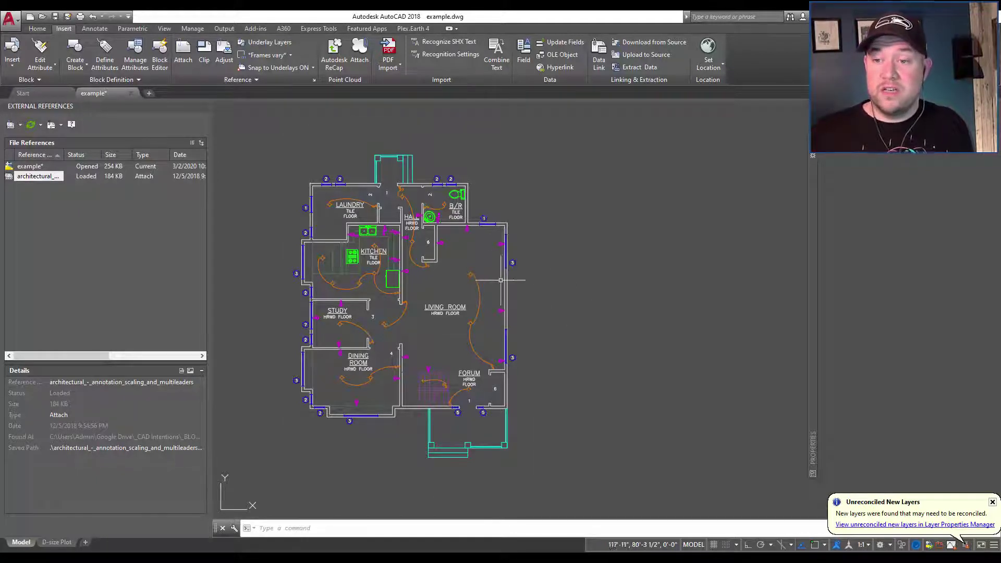
# Select the clipped floor plan and stretch the two boundary vertices above the bathroom and rear entrance down into the upper living room
pyautogui.click(521, 284)
pyautogui.click(472, 152)
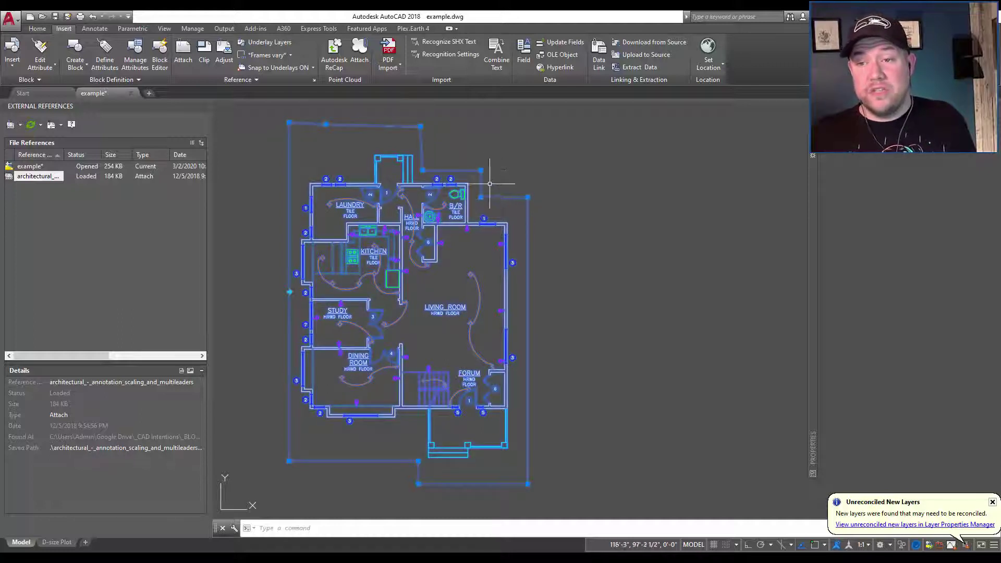
pyautogui.click(422, 170)
pyautogui.click(464, 248)
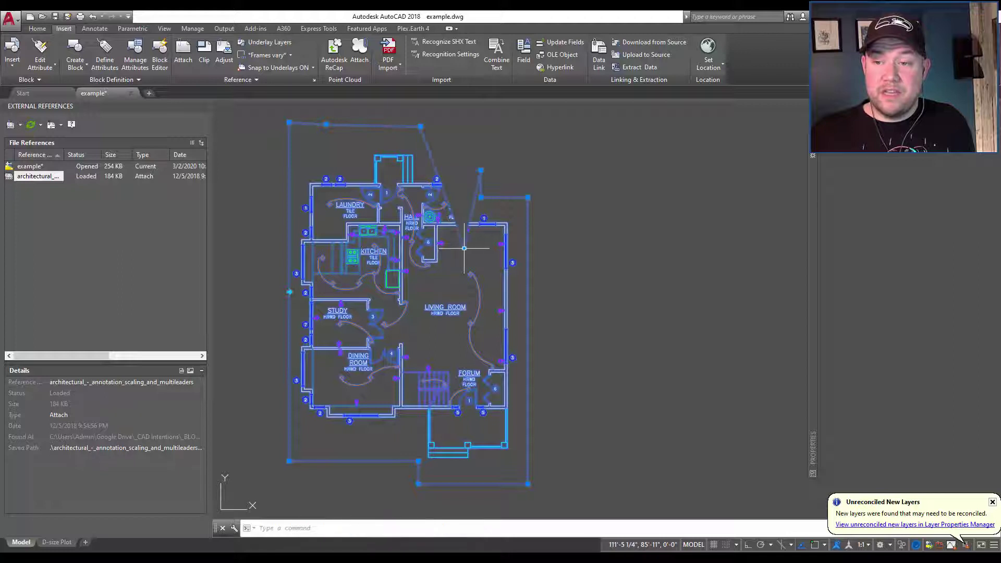
pyautogui.click(421, 126)
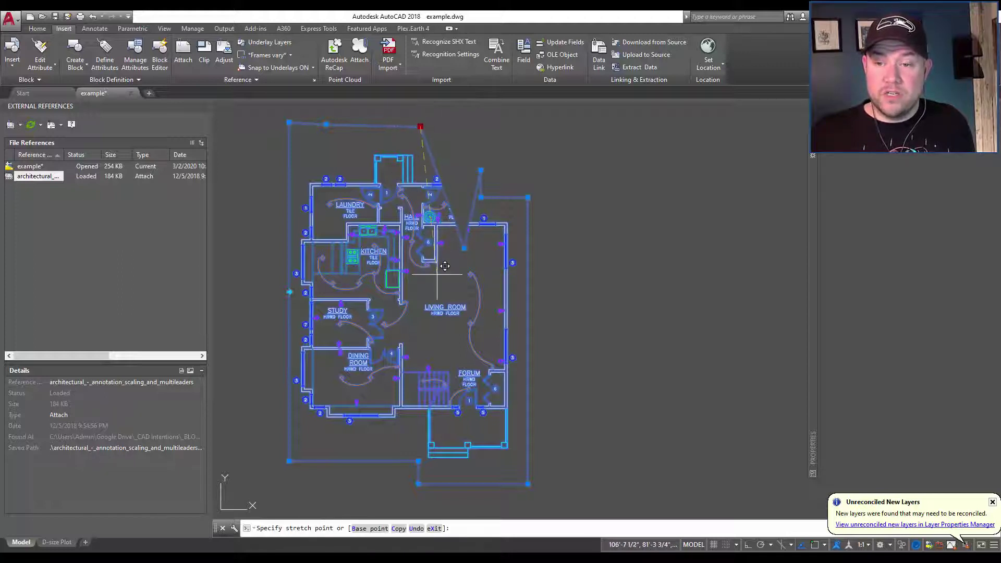
pyautogui.click(464, 247)
# Stretch the two boundary vertices above the laundry down to the dining room's upper wall line, one outside its left wall and one beside its upper-right corner
pyautogui.click(326, 124)
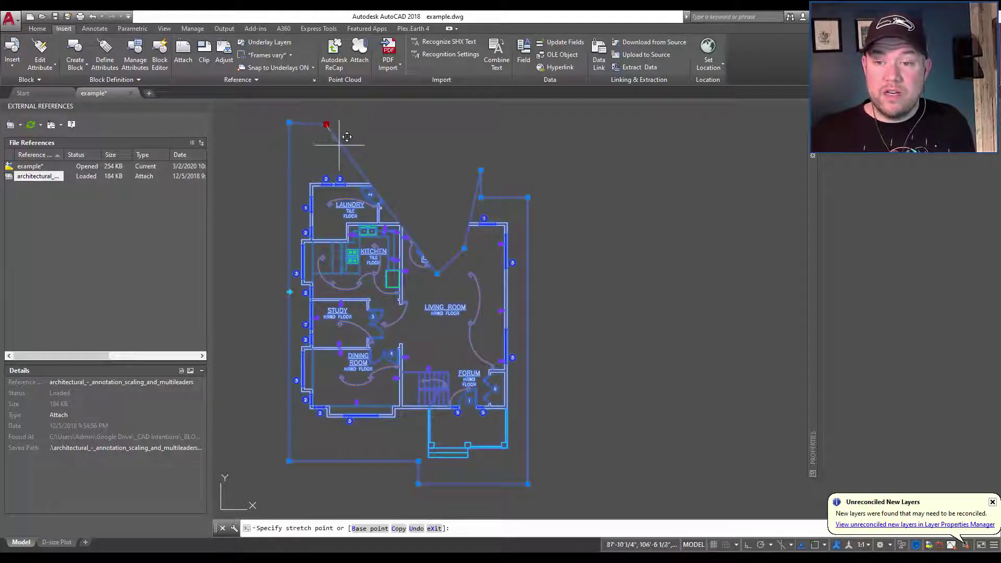
pyautogui.click(414, 304)
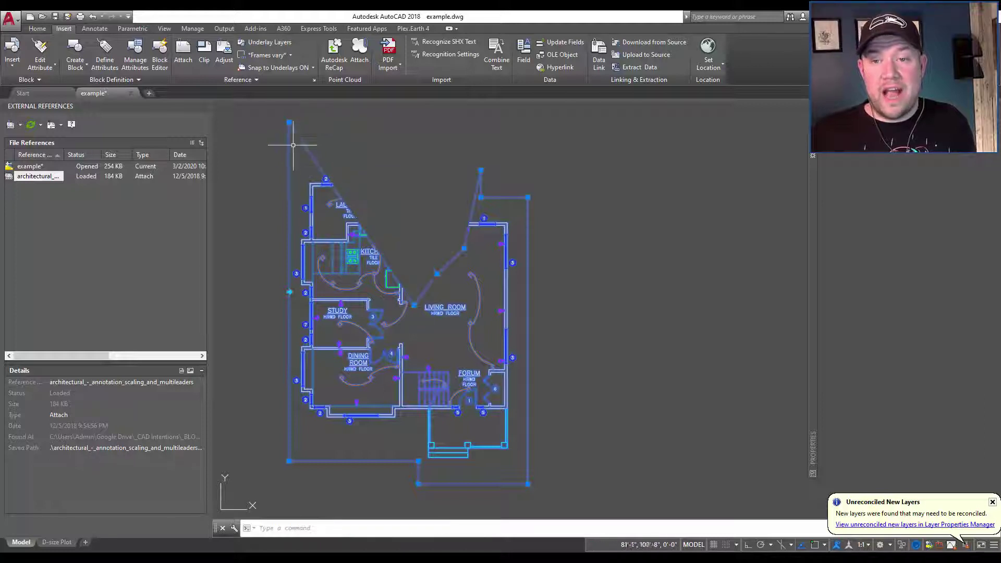
pyautogui.click(290, 122)
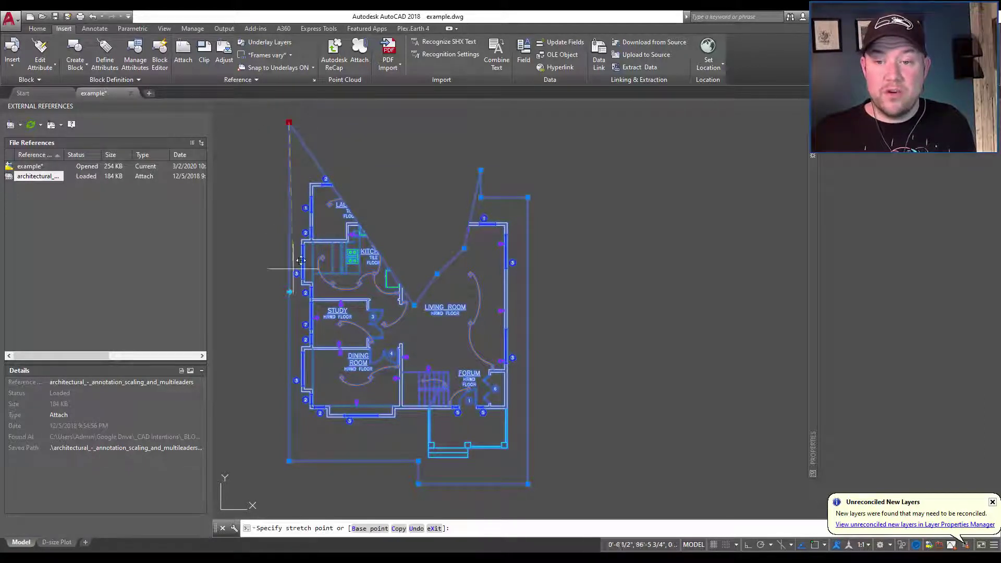
pyautogui.click(292, 345)
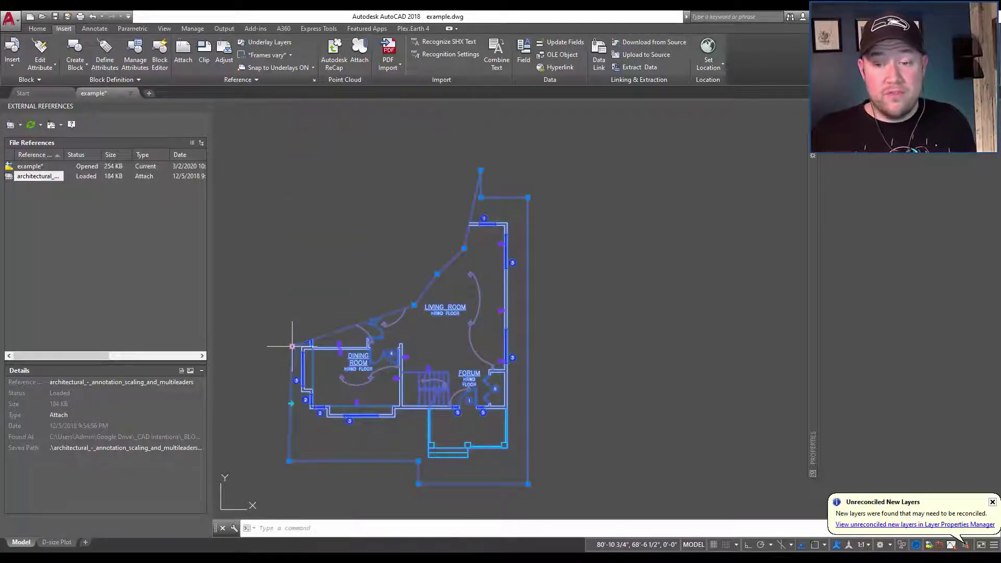
pyautogui.click(414, 306)
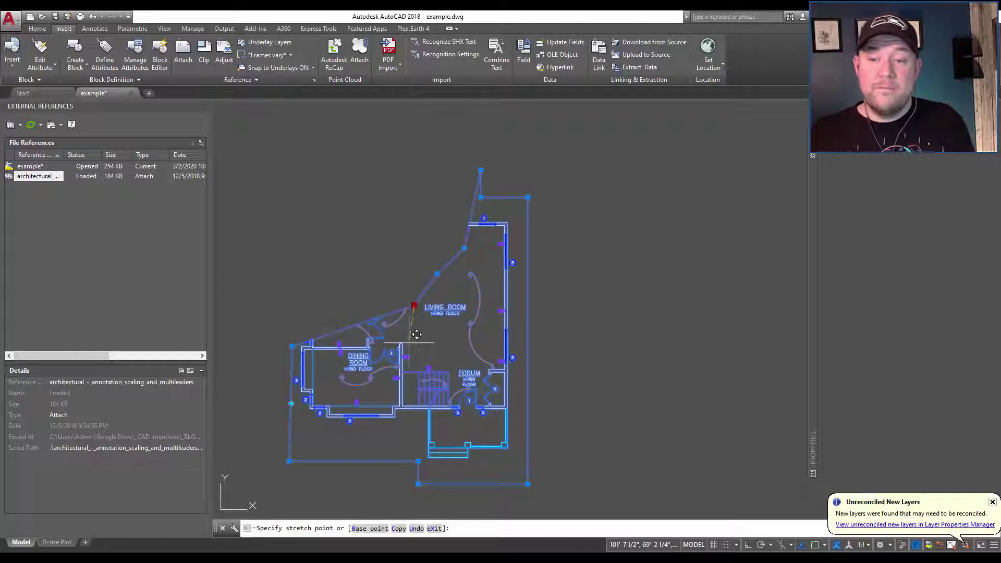
pyautogui.click(409, 343)
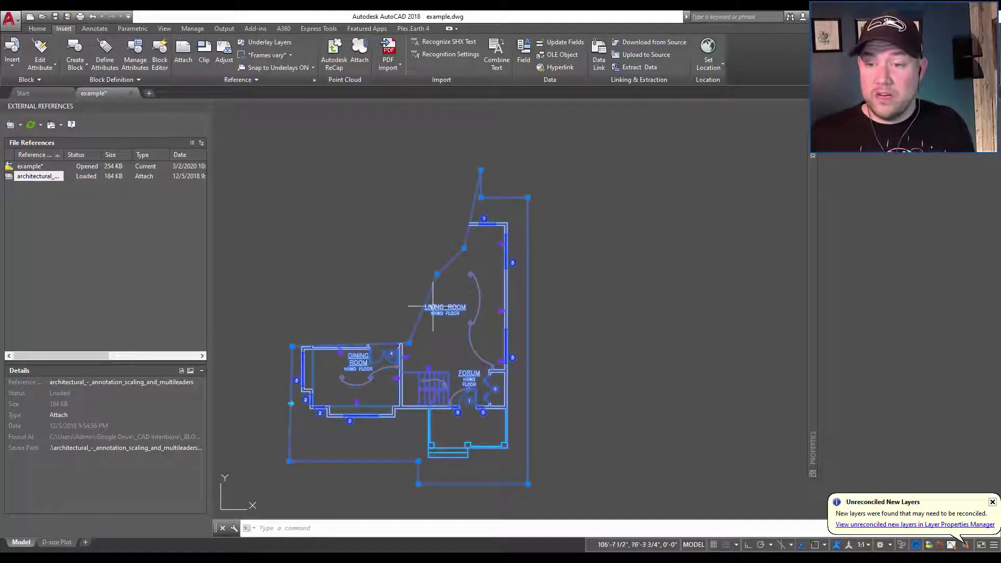
# Stretch two boundary vertices down around the living room label, align the topmost vertex with the upper boundary edge, and deselect the floor plan
pyautogui.click(437, 273)
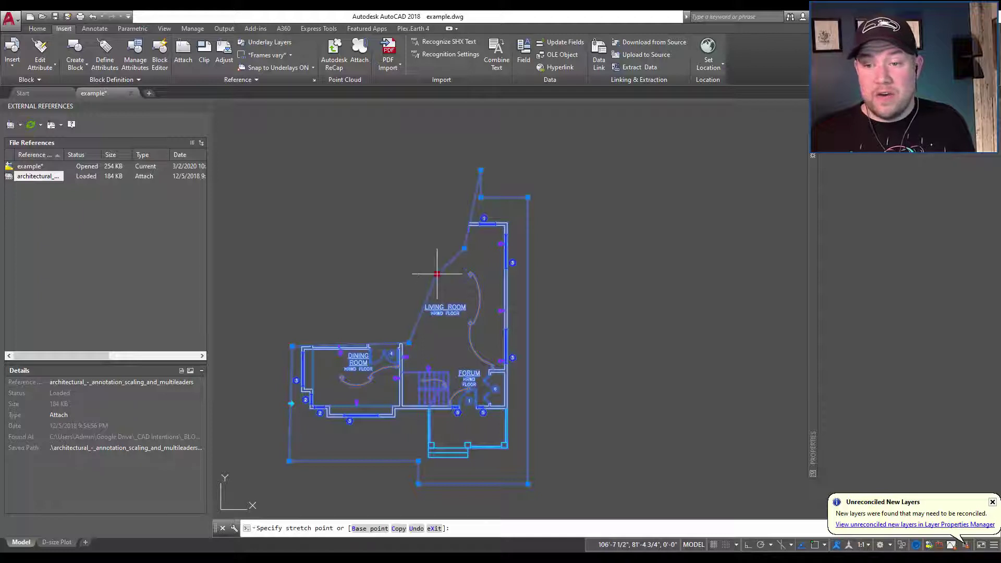
pyautogui.click(412, 287)
pyautogui.click(463, 249)
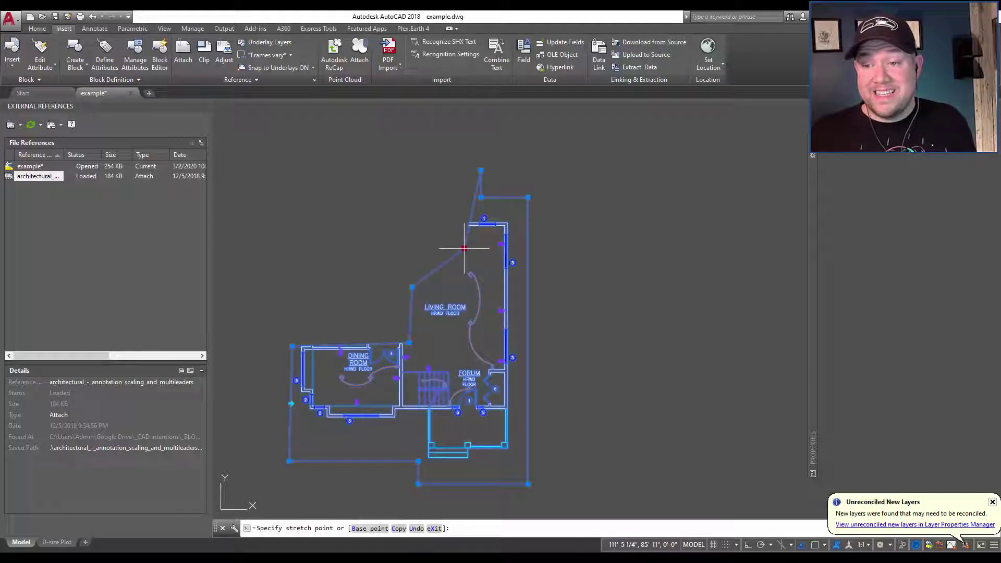
pyautogui.click(464, 294)
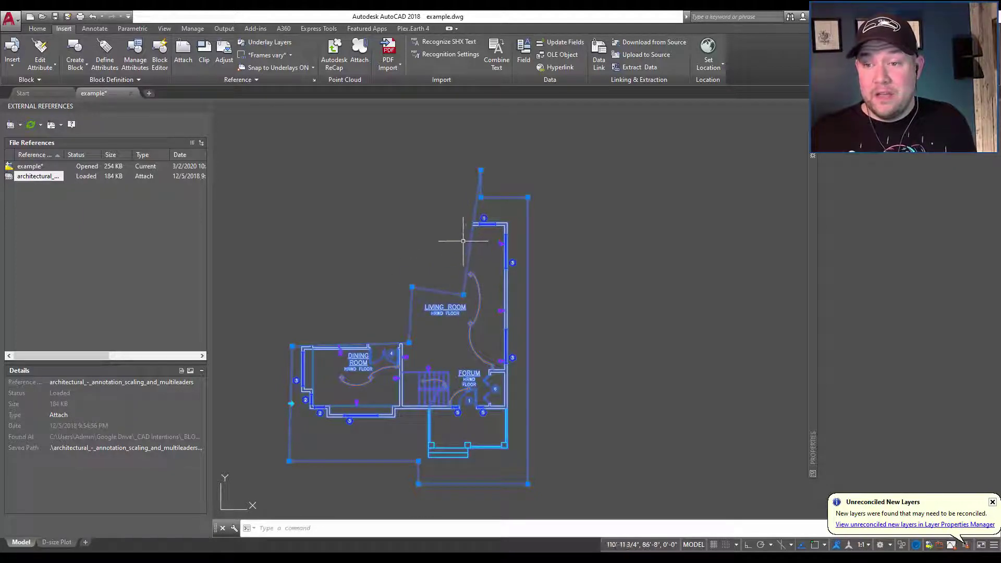
pyautogui.click(480, 170)
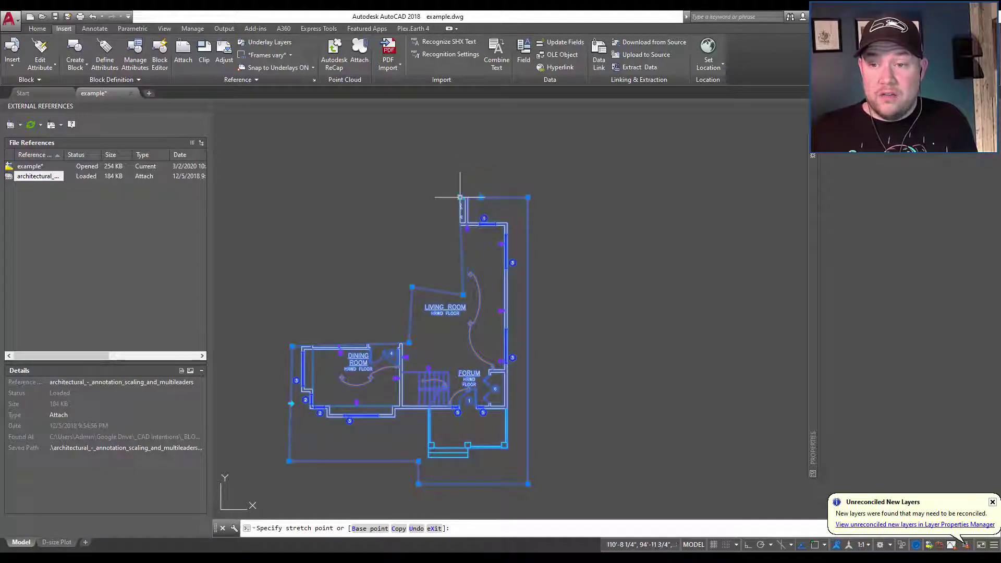
pyautogui.click(460, 197)
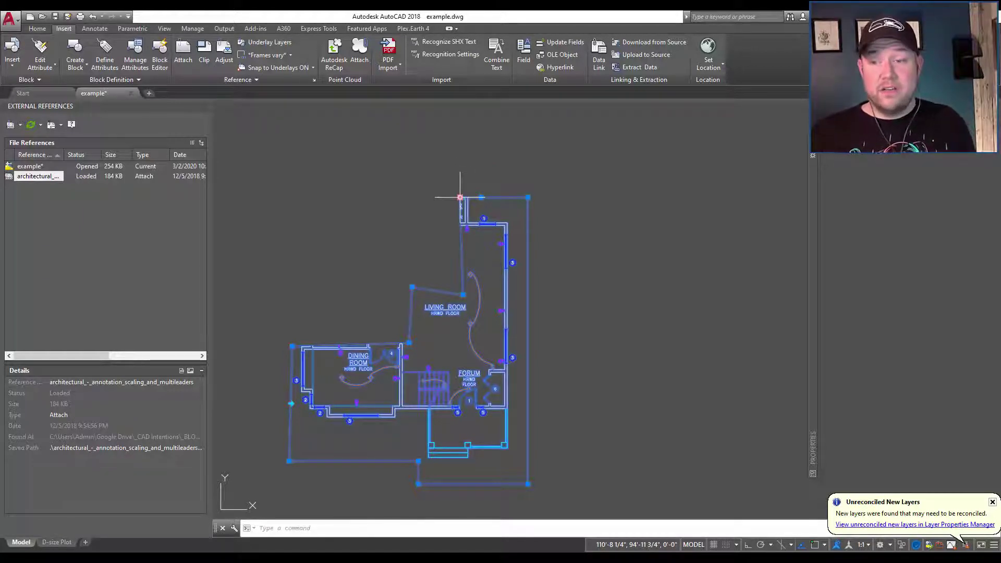
pyautogui.press('Escape')
pyautogui.scroll(-2, 483, 229)
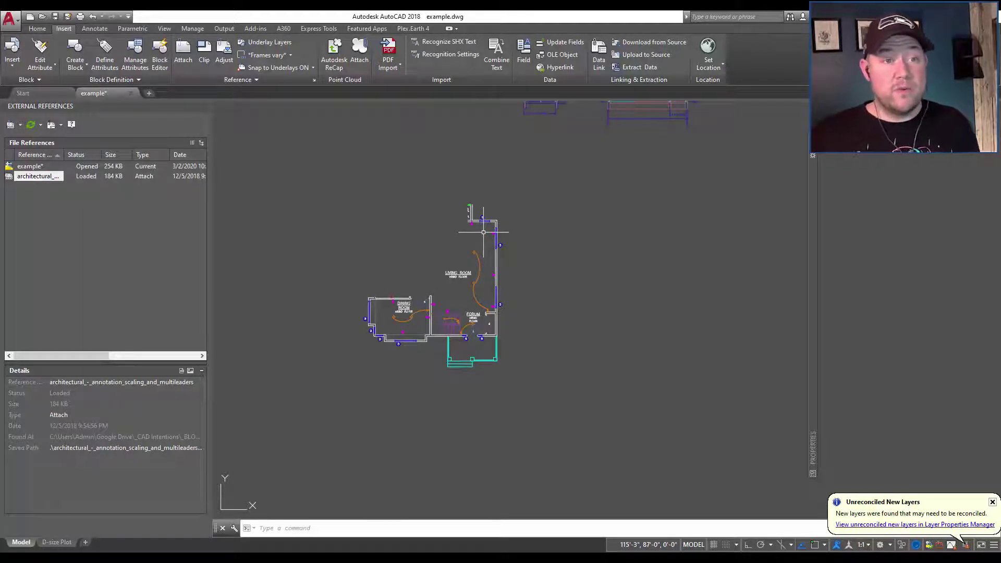
pyautogui.click(540, 232)
pyautogui.click(550, 270)
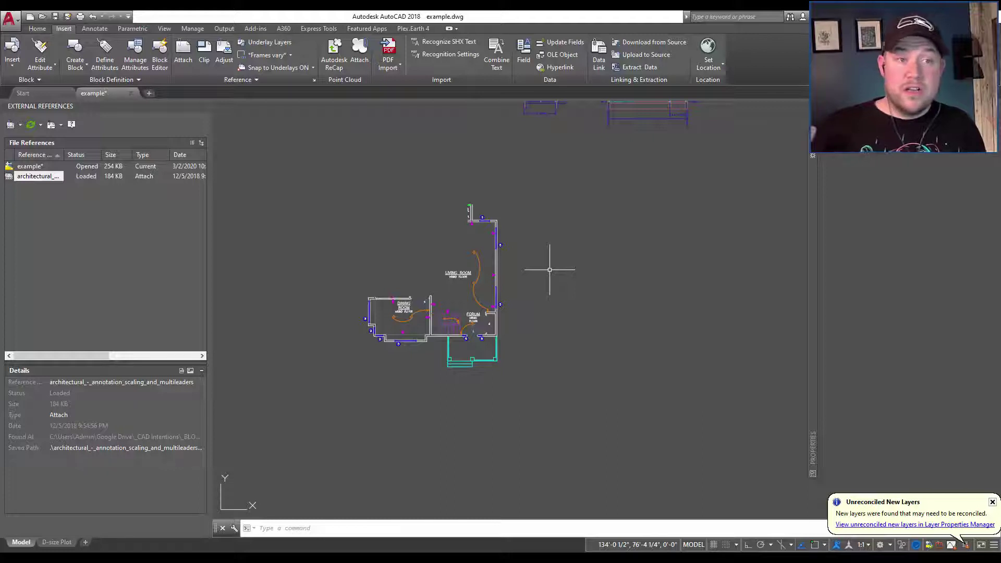